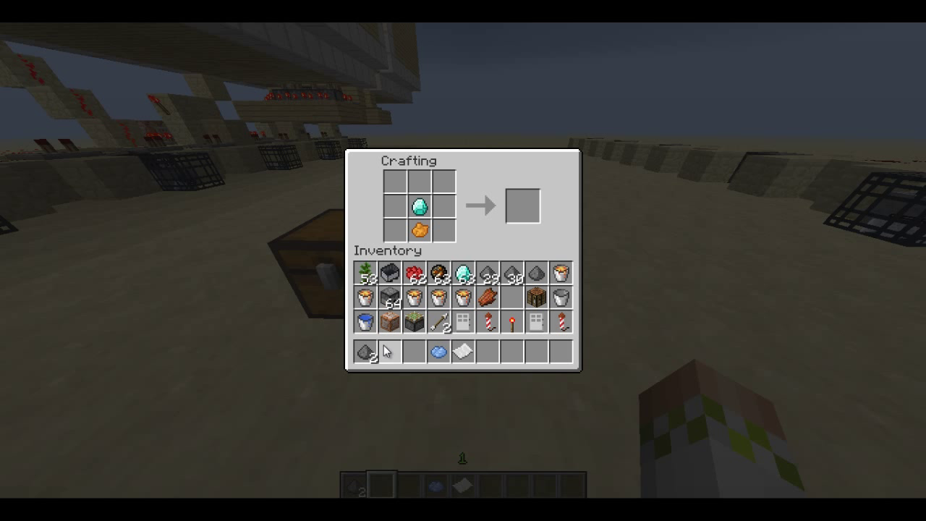
- Craft an orange small-ball firework star with a trail from gunpowder, a diamond and orange dye
{"action": "right_click", "coordinate": [395, 207]}
{"action": "left_click", "coordinate": [390, 348]}
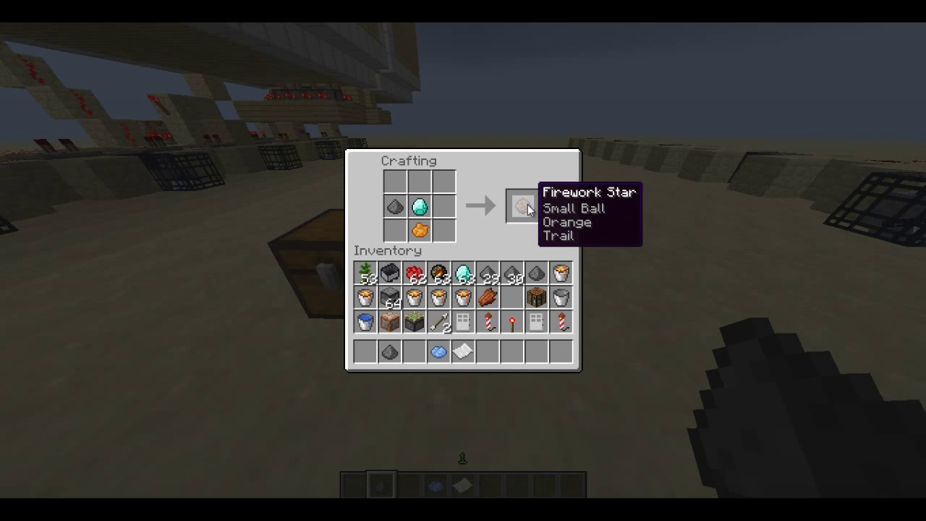
{"action": "left_click", "coordinate": [523, 207]}
- Combine the firework star with the light blue dye to add a fade colour, and put the resulting star back in the crafting grid
{"action": "left_click", "coordinate": [419, 207]}
{"action": "left_click", "coordinate": [439, 353]}
{"action": "left_click", "coordinate": [444, 230]}
{"action": "left_click", "coordinate": [521, 206]}
{"action": "left_click", "coordinate": [420, 207]}
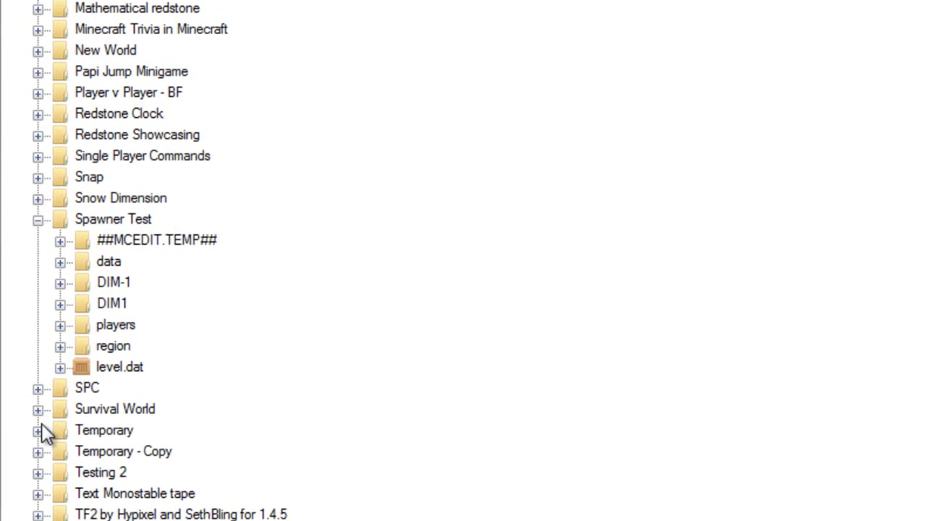
- Switch to the world-save NBT tree, locate the firework rocket in the player's Inventory list and set its Flight tag to -1
{"action": "left_click", "coordinate": [41, 330]}
{"action": "left_click", "coordinate": [89, 399]}
{"action": "scroll", "coordinate": [108, 397], "scroll_direction": "down", "scroll_amount": 8}
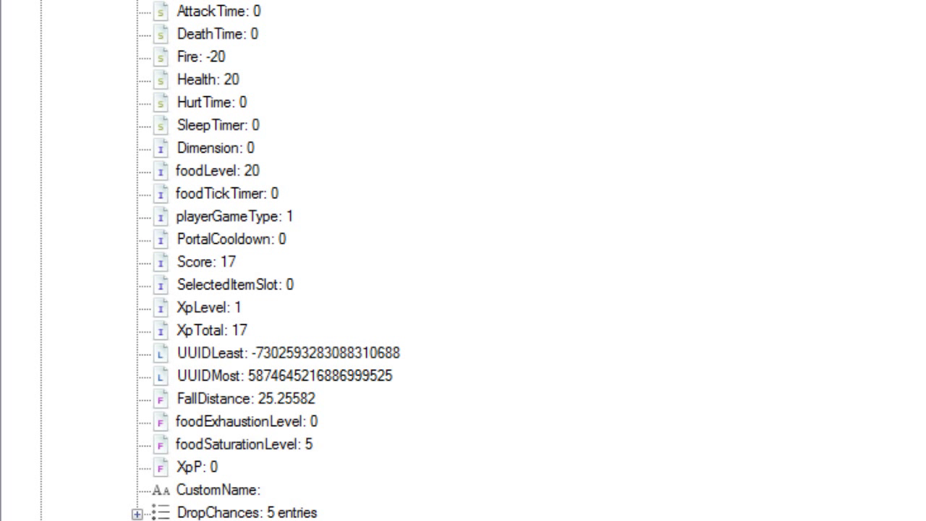
{"action": "scroll", "coordinate": [97, 221], "scroll_direction": "down", "scroll_amount": 7}
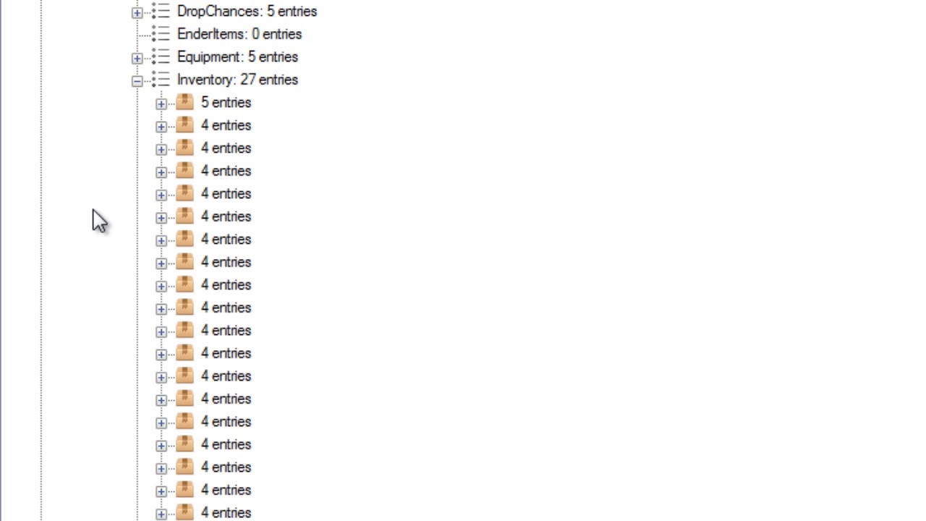
{"action": "left_click", "coordinate": [161, 103]}
{"action": "left_click", "coordinate": [185, 218]}
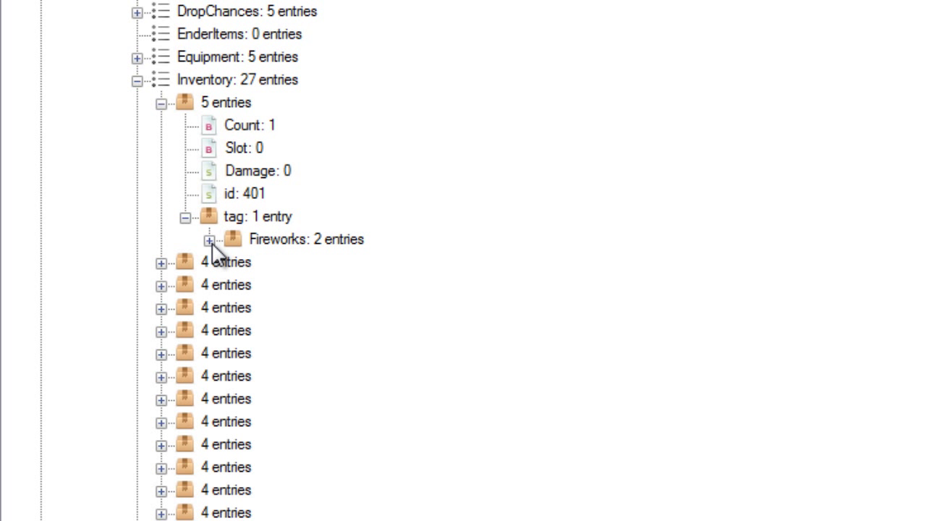
{"action": "left_click", "coordinate": [210, 240]}
{"action": "double_click", "coordinate": [313, 264]}
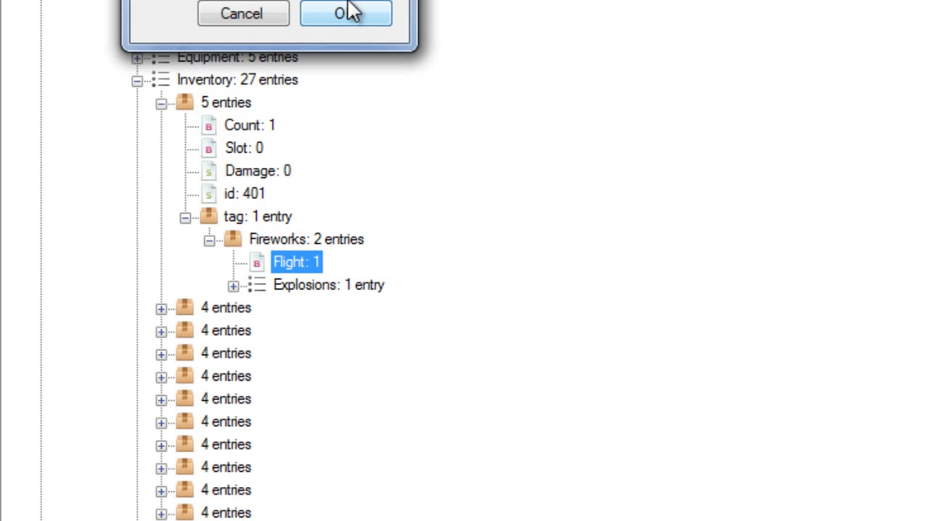
{"action": "left_click", "coordinate": [349, 10]}
- Expand the rocket's Explosions entry and open its Colors integer array for editing
{"action": "left_click", "coordinate": [233, 285]}
{"action": "left_click", "coordinate": [256, 308]}
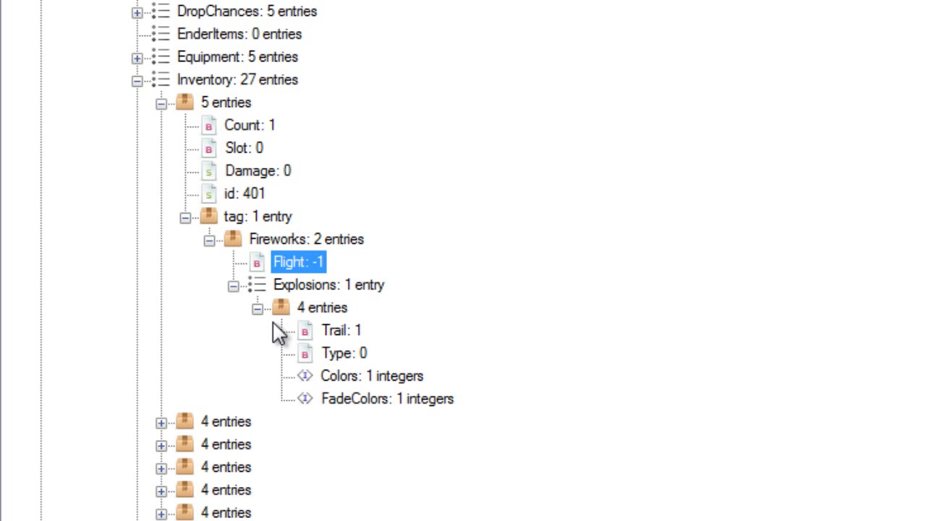
{"action": "double_click", "coordinate": [399, 373]}
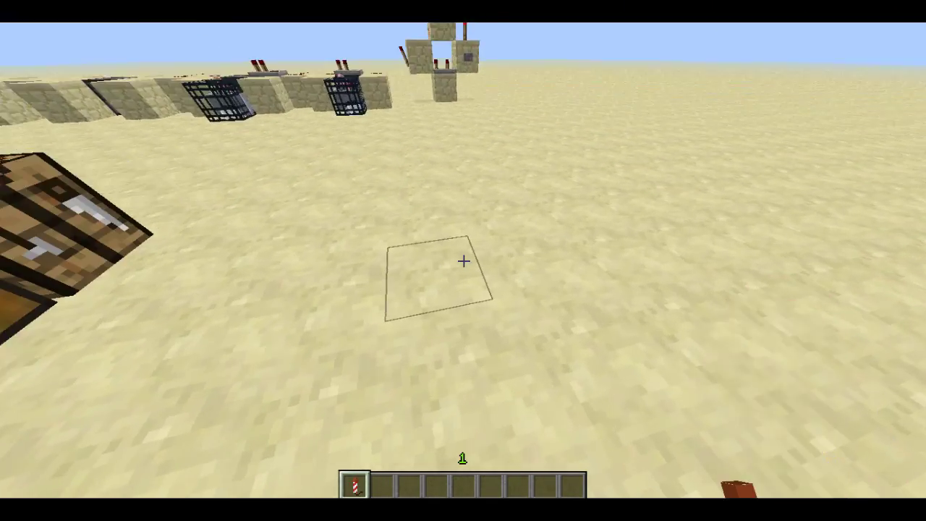
- Switch to Minecraft, launch the edited firework rocket at the floating sandstone block and leave the world
{"action": "right_click", "coordinate": [464, 260]}
{"action": "key", "text": "s"}
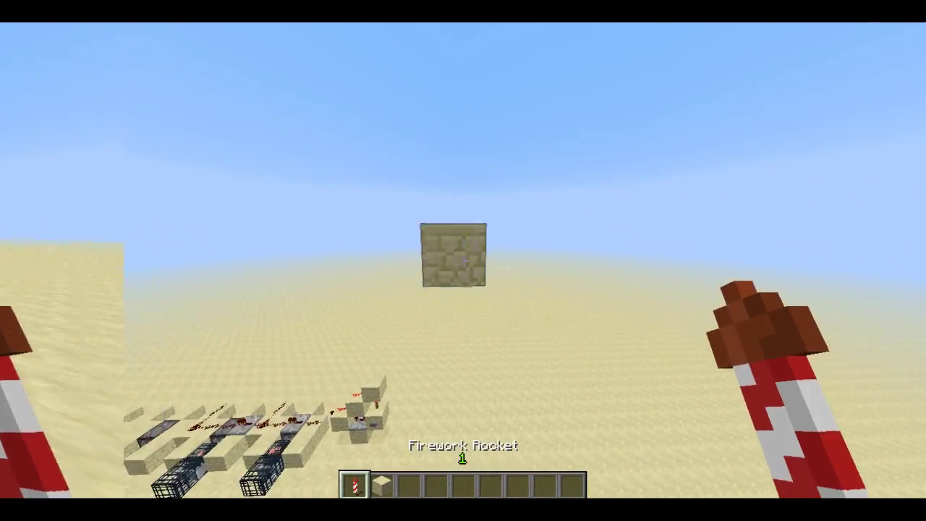
{"action": "right_click", "coordinate": [463, 260]}
{"action": "key", "text": "Escape"}
{"action": "left_click", "coordinate": [468, 305]}
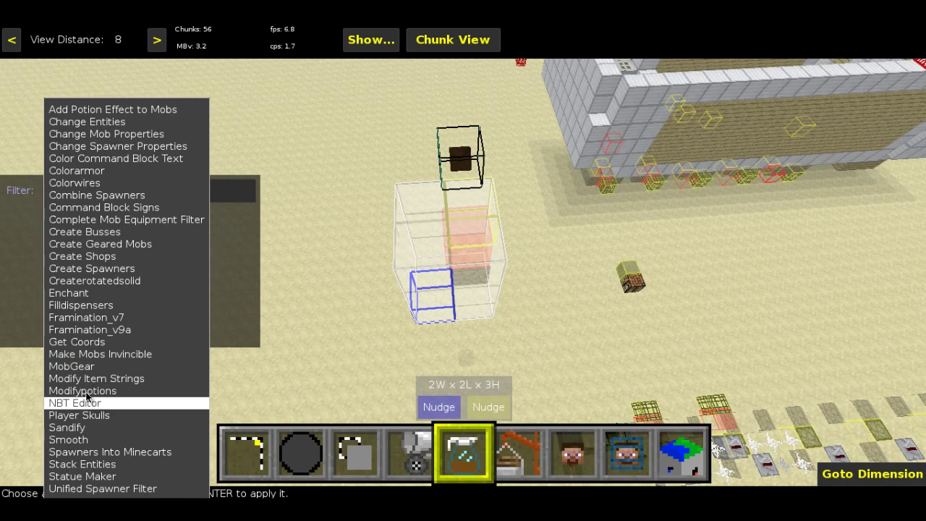
- Switch to MCEdit, run the NBT Editor filter on the 2×2×3 selection and expand the rocket entity's FireworksItem
{"action": "left_click", "coordinate": [86, 402]}
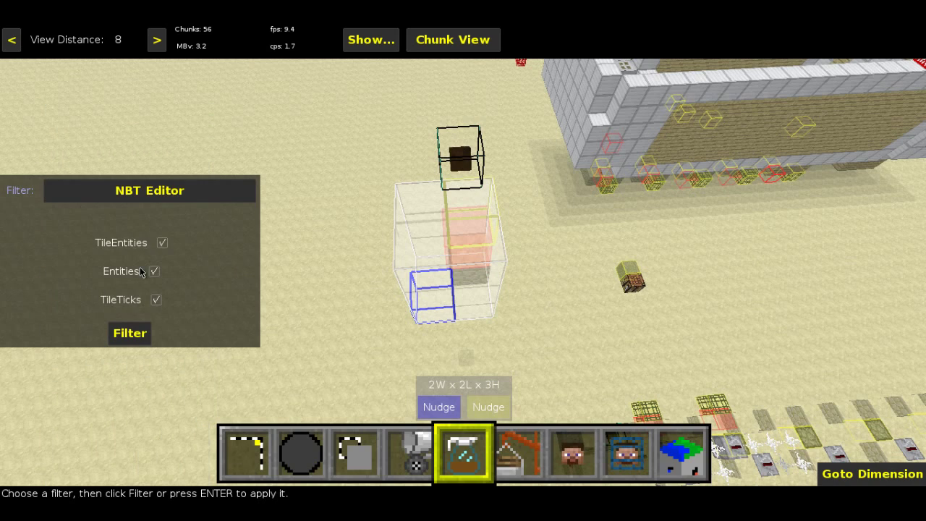
{"action": "left_click", "coordinate": [131, 335]}
{"action": "left_click_drag", "start_coordinate": [165, 42], "coordinate": [431, 52]}
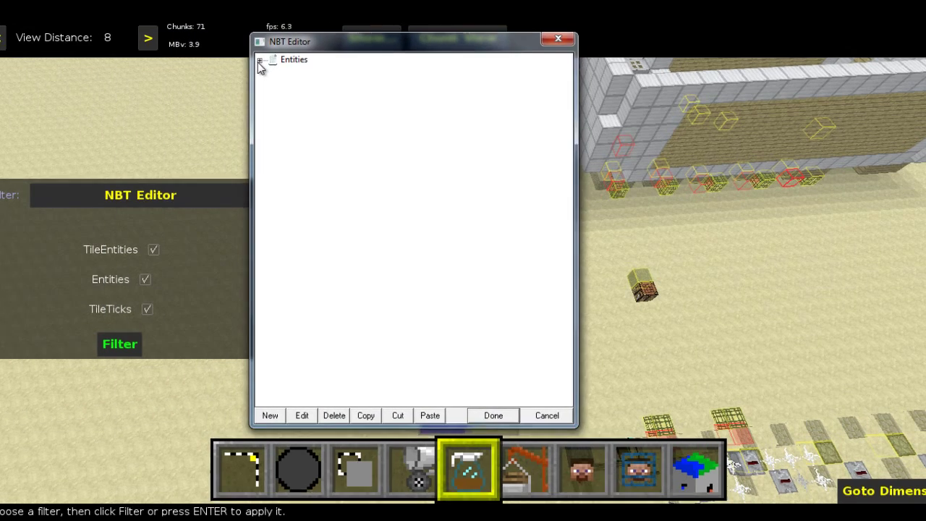
{"action": "left_click", "coordinate": [201, 45]}
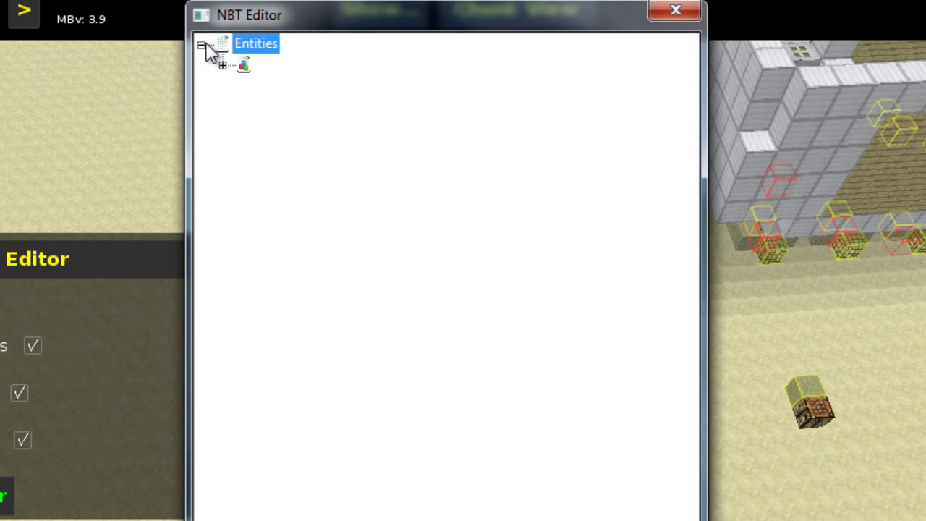
{"action": "left_click", "coordinate": [223, 66]}
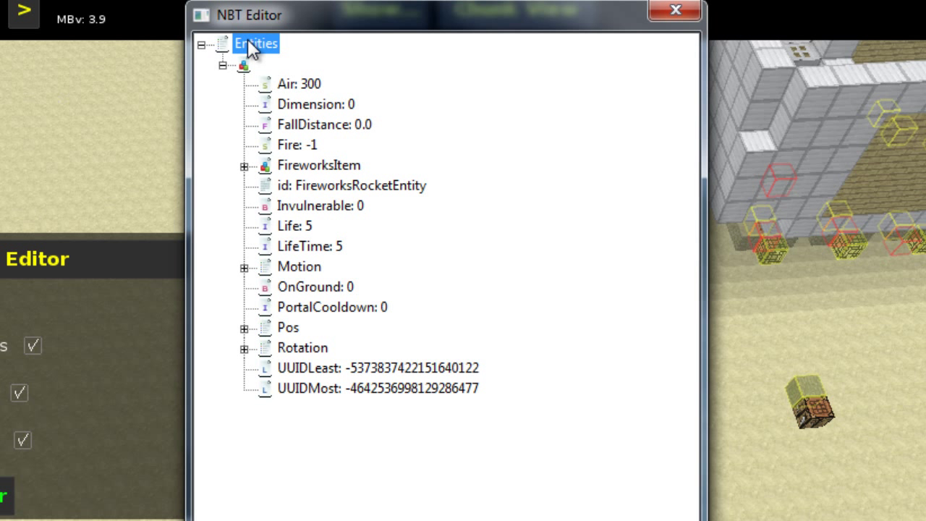
{"action": "left_click", "coordinate": [244, 167]}
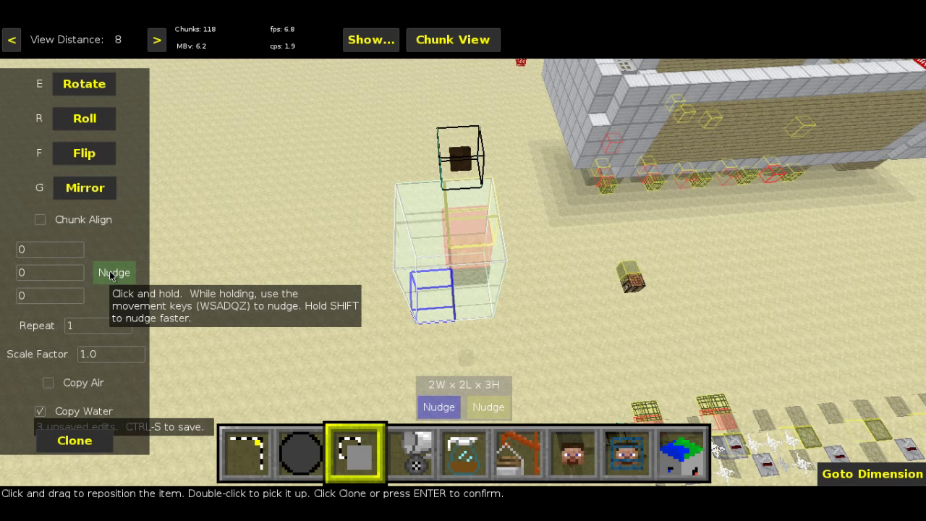
- Position a clone of the 2×2×3 rocket selection at an offset of 0, 0, -4 from the original
{"action": "key", "text": "w"}
{"action": "key", "text": "w"}
{"action": "key", "text": "w"}
{"action": "key", "text": "w"}
{"action": "key", "text": "w"}
{"action": "key", "text": "w"}
{"action": "left_click_drag", "start_coordinate": [110, 273], "coordinate": [110, 275]}
{"action": "key", "text": "s"}
{"action": "key", "text": "s"}
{"action": "right_click", "coordinate": [465, 261]}
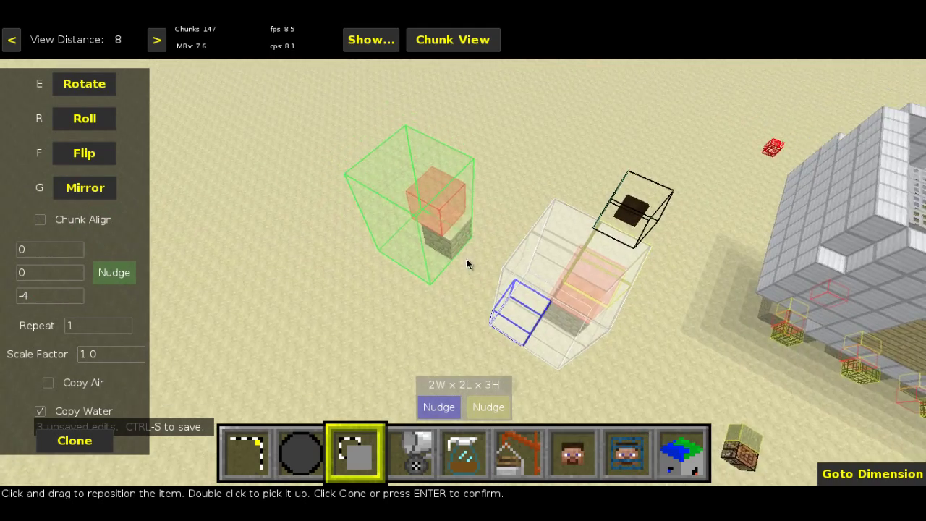
{"action": "key", "text": "a"}
{"action": "key", "text": "l"}
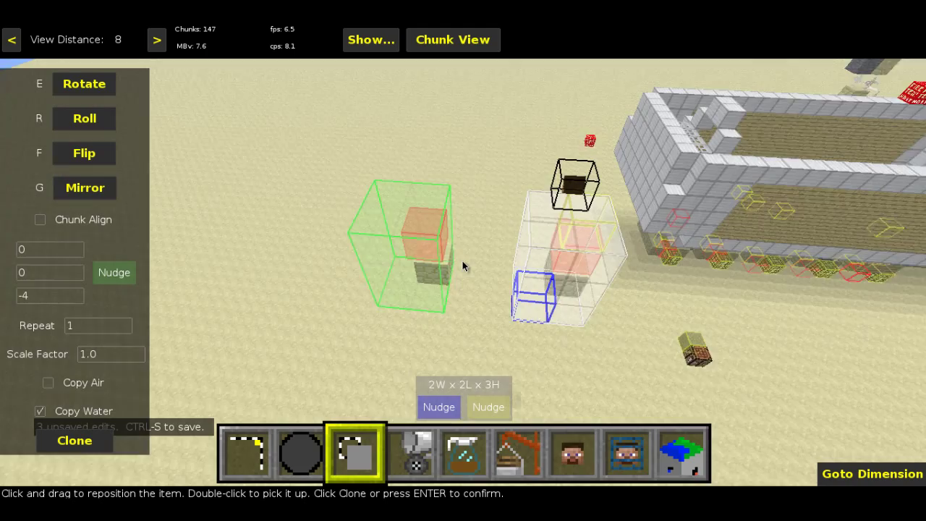
{"action": "key", "text": "j"}
{"action": "key", "text": "j"}
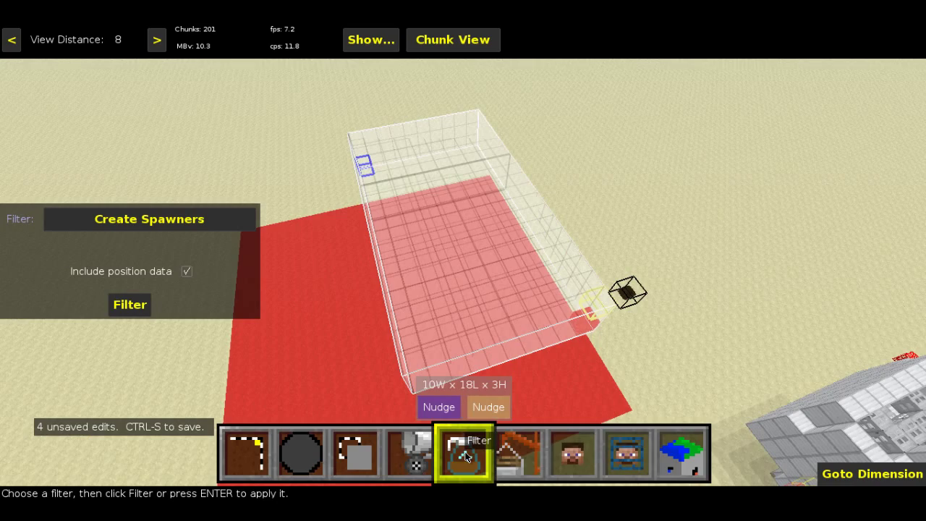
- Apply the Create Spawners filter with position data included to the 10×18×3 selection and view the converted blocks
{"action": "left_click", "coordinate": [139, 305]}
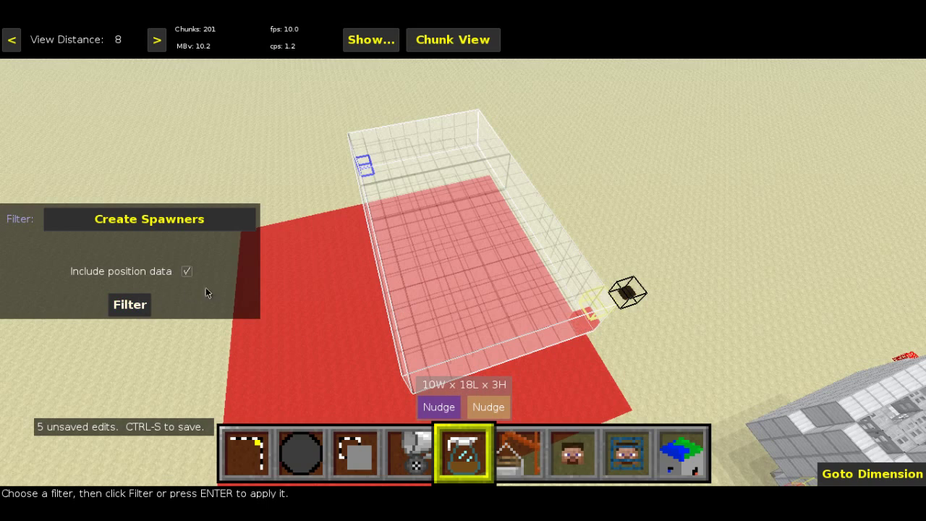
{"action": "right_click", "coordinate": [473, 259]}
{"action": "key", "text": "w"}
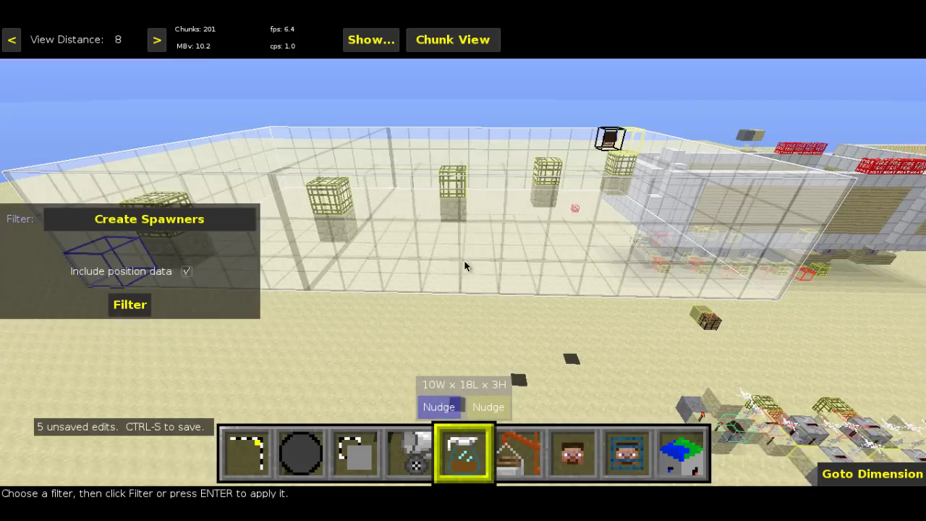
{"action": "key", "text": "w"}
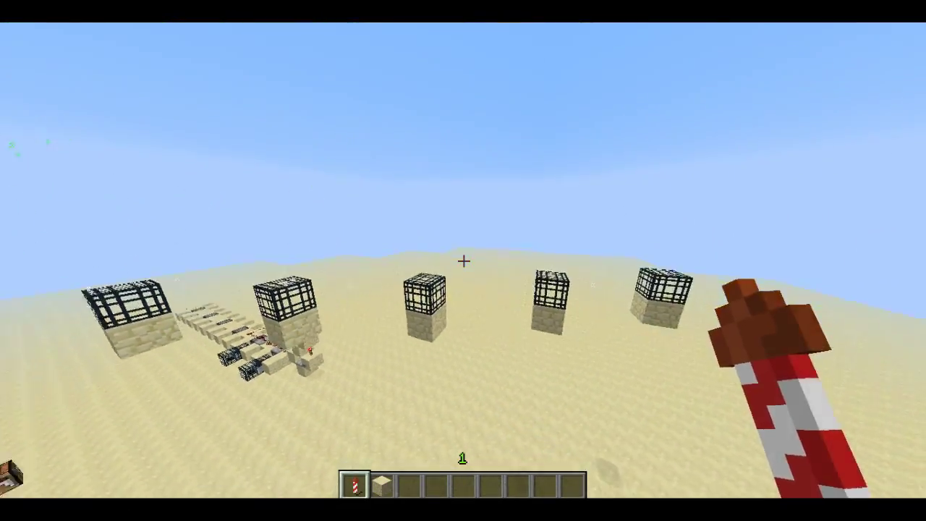
- Switch to Minecraft and fly around the row of spawners to examine how their fireworks go off
{"action": "key", "text": "d"}
{"action": "key", "text": "s"}
{"action": "key", "text": "space"}
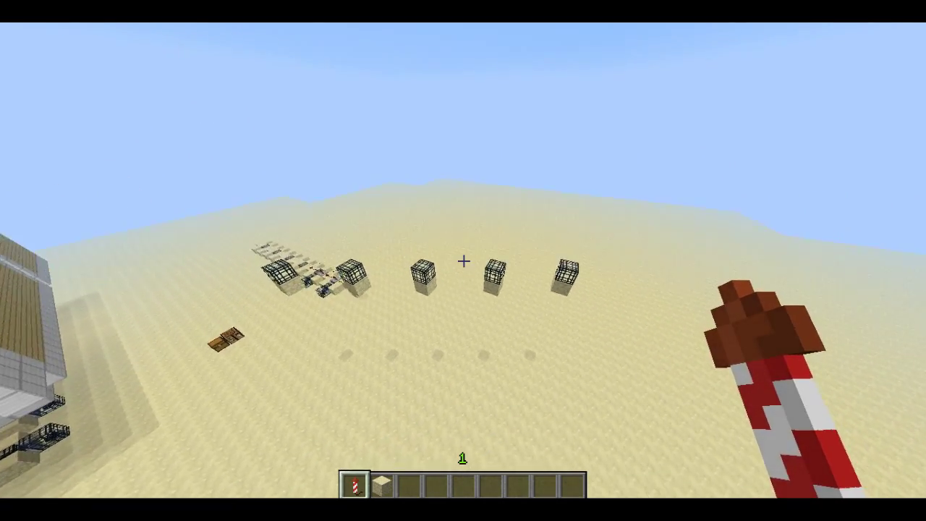
{"action": "key", "text": "shift"}
{"action": "key", "text": "s"}
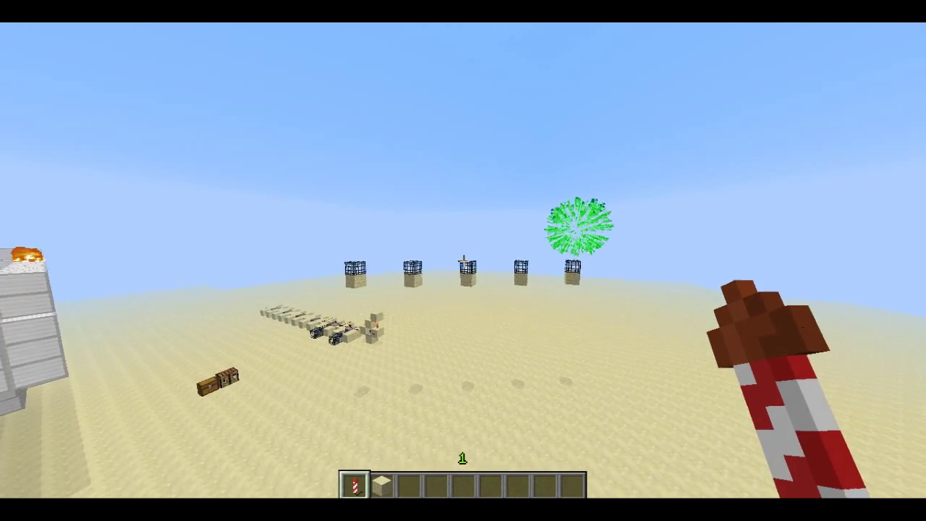
{"action": "key", "text": "space"}
{"action": "key", "text": "w"}
{"action": "key", "text": "a"}
{"action": "key", "text": "s"}
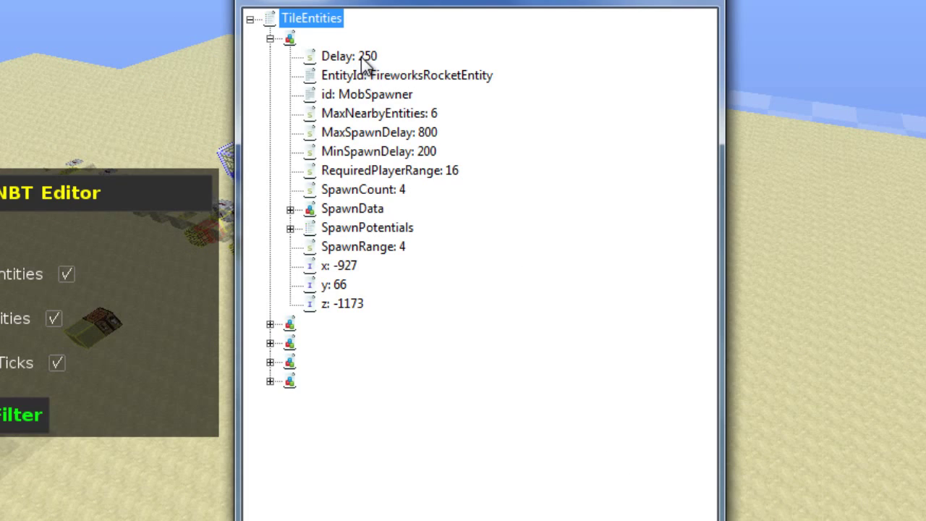
- Switch to MCEdit's NBT Editor and set the first spawner's Delay to 1
{"action": "double_click", "coordinate": [361, 57]}
{"action": "type", "text": "1"}
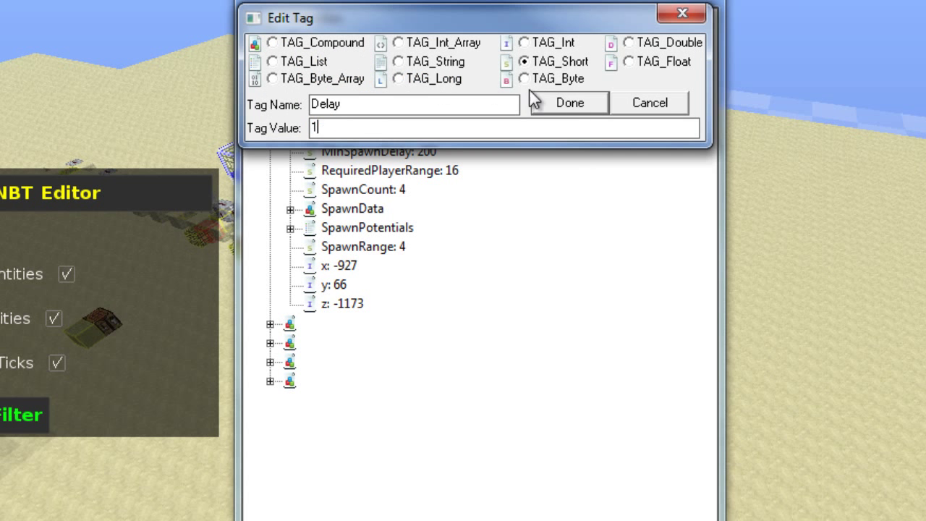
{"action": "left_click", "coordinate": [560, 110]}
{"action": "left_click", "coordinate": [428, 117]}
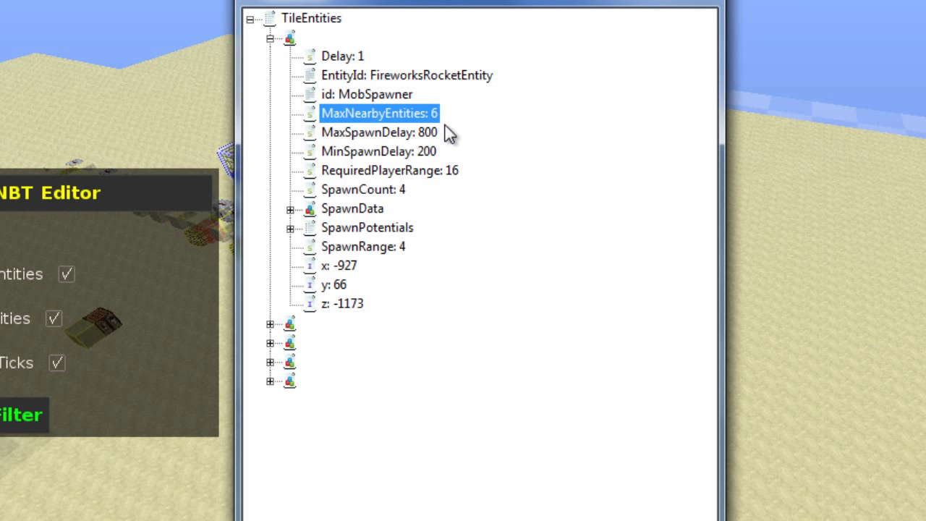
- Set the first spawner's MaxSpawnDelay to 32767 and its MinSpawnDelay to 32766
{"action": "double_click", "coordinate": [426, 134]}
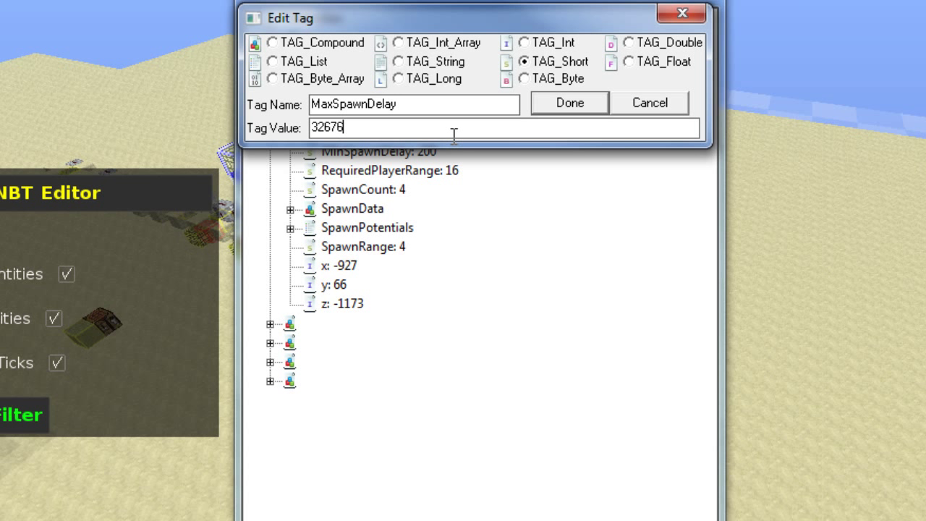
{"action": "key", "text": "Return"}
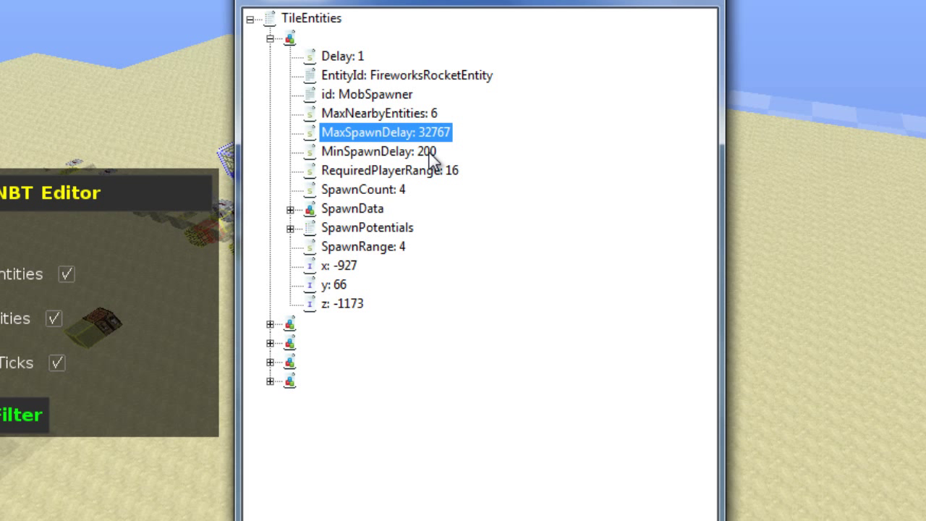
{"action": "double_click", "coordinate": [421, 154]}
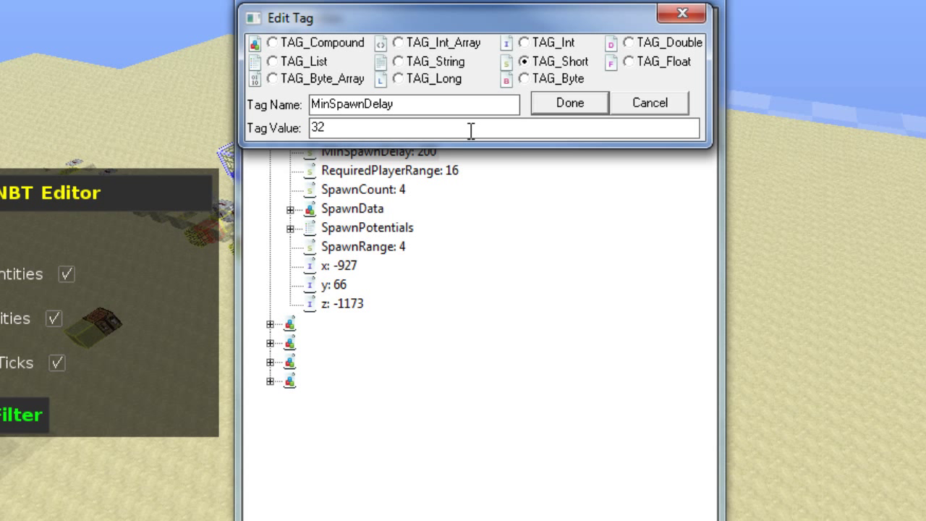
{"action": "key", "text": "Return"}
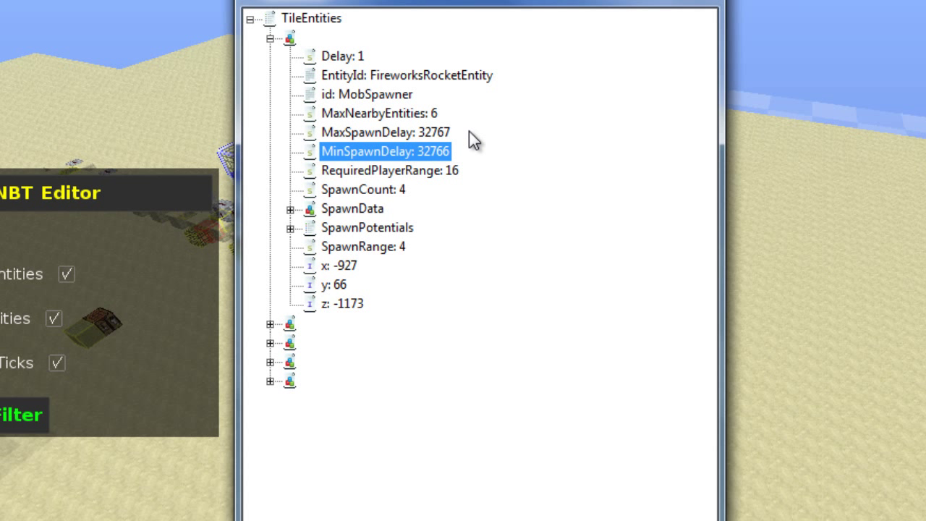
- Set the first spawner's RequiredPlayerRange to 100 and its SpawnCount to 1
{"action": "double_click", "coordinate": [453, 171]}
{"action": "type", "text": "100"}
{"action": "left_click", "coordinate": [570, 104]}
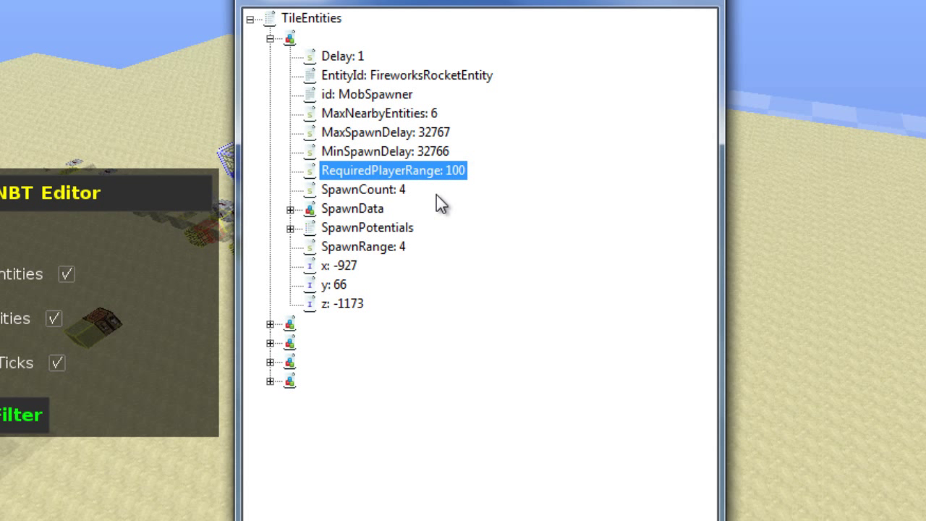
{"action": "left_click", "coordinate": [402, 249]}
{"action": "double_click", "coordinate": [399, 192]}
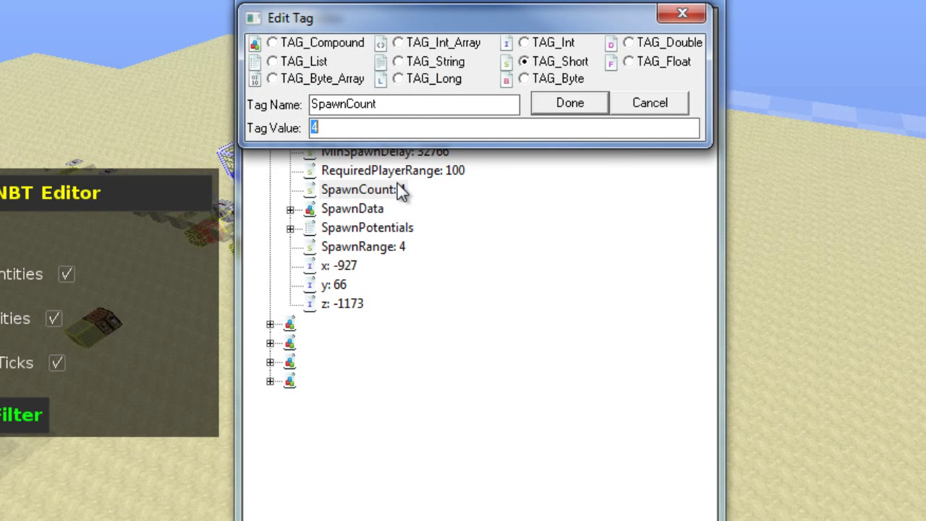
{"action": "type", "text": "1"}
{"action": "left_click", "coordinate": [572, 103]}
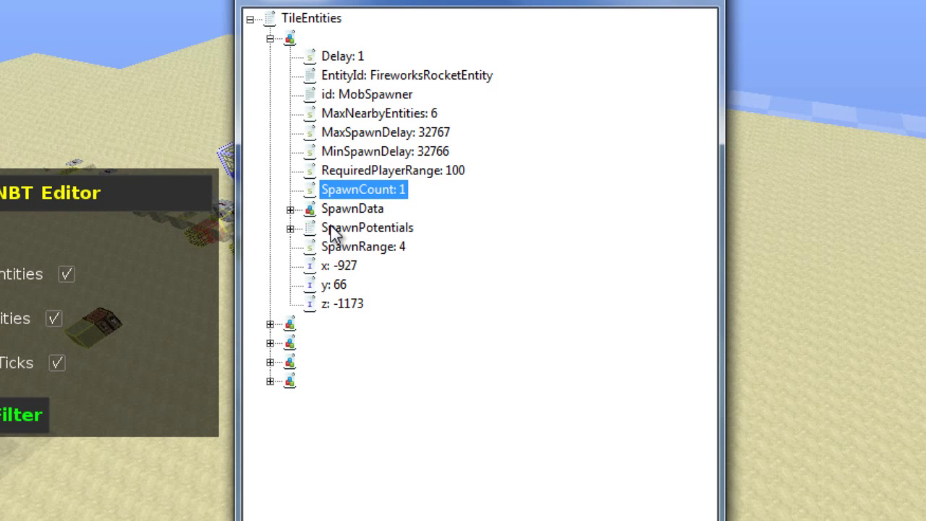
- Set the Y position in the Pos list of the first spawner's SpawnPotentials properties to -10
{"action": "left_click", "coordinate": [290, 228]}
{"action": "left_click", "coordinate": [311, 247]}
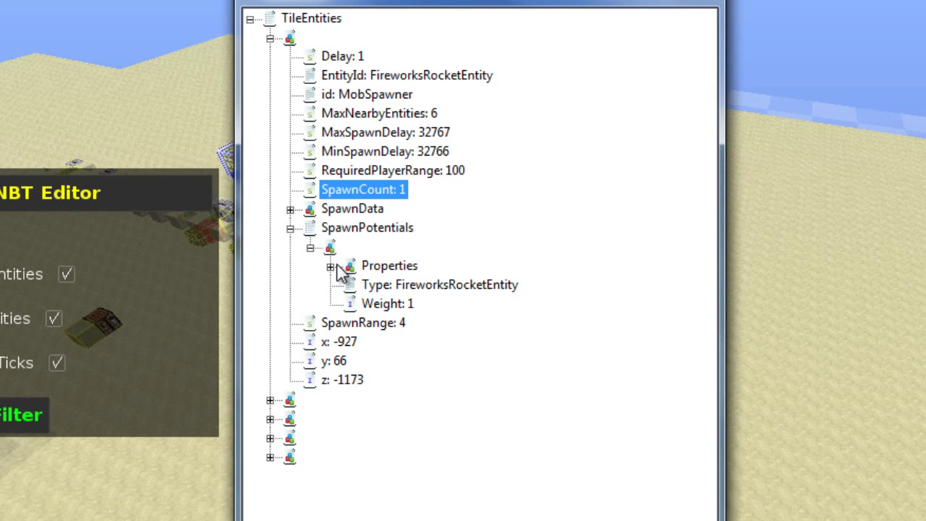
{"action": "left_click", "coordinate": [330, 267]}
{"action": "scroll", "coordinate": [463, 145], "scroll_direction": "down", "scroll_amount": 3}
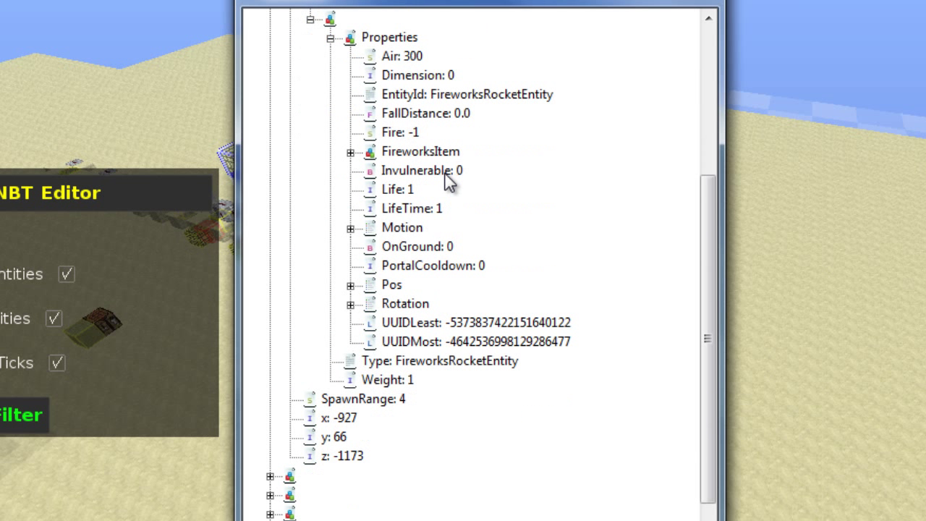
{"action": "left_click", "coordinate": [350, 285]}
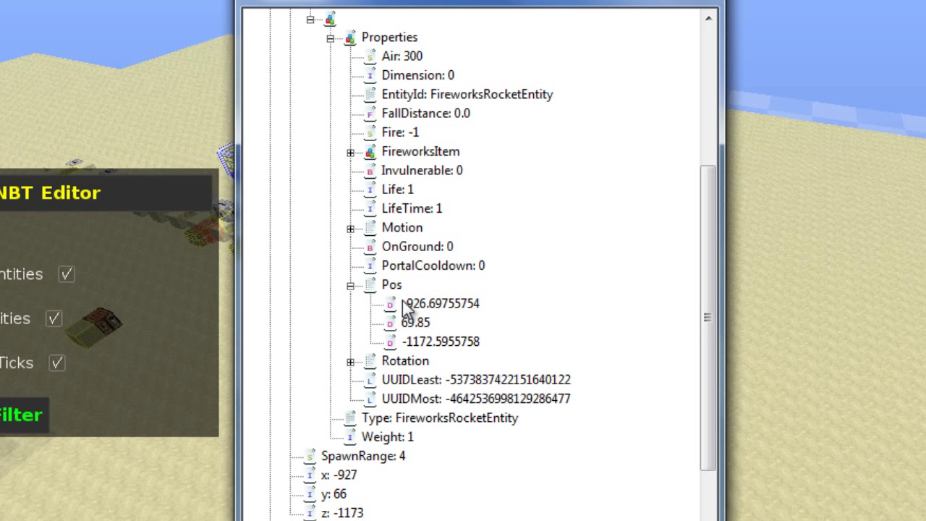
{"action": "double_click", "coordinate": [427, 322]}
{"action": "type", "text": "-10"}
{"action": "key", "text": "Return"}
{"action": "scroll", "coordinate": [505, 279], "scroll_direction": "up", "scroll_amount": 4}
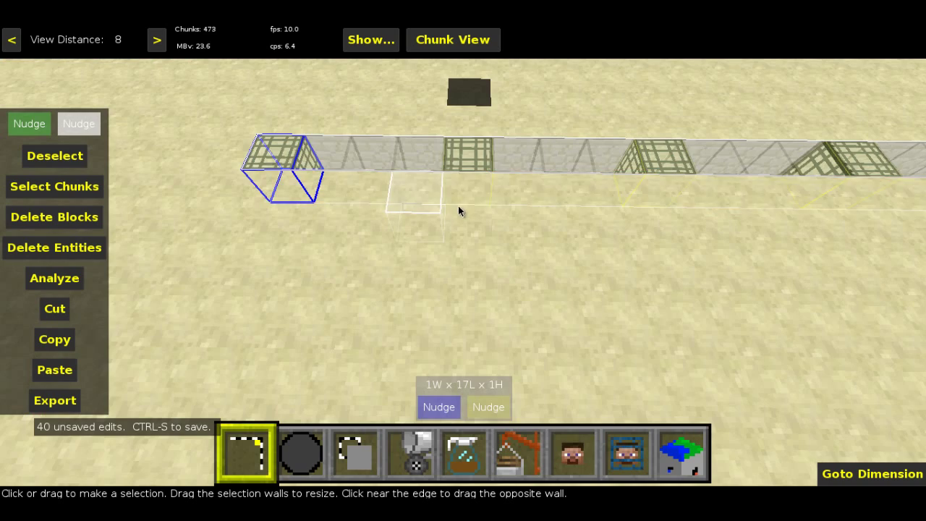
- Convert the selected spawners to spawner minecarts with Unified Spawner Filter, and apply the Create Spawners filter with position data included
{"action": "key", "text": "s"}
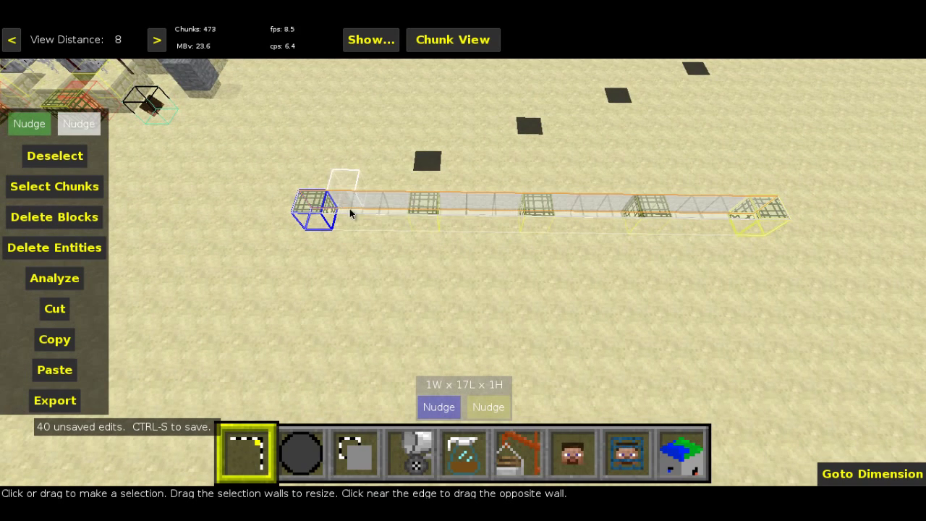
{"action": "key", "text": "s"}
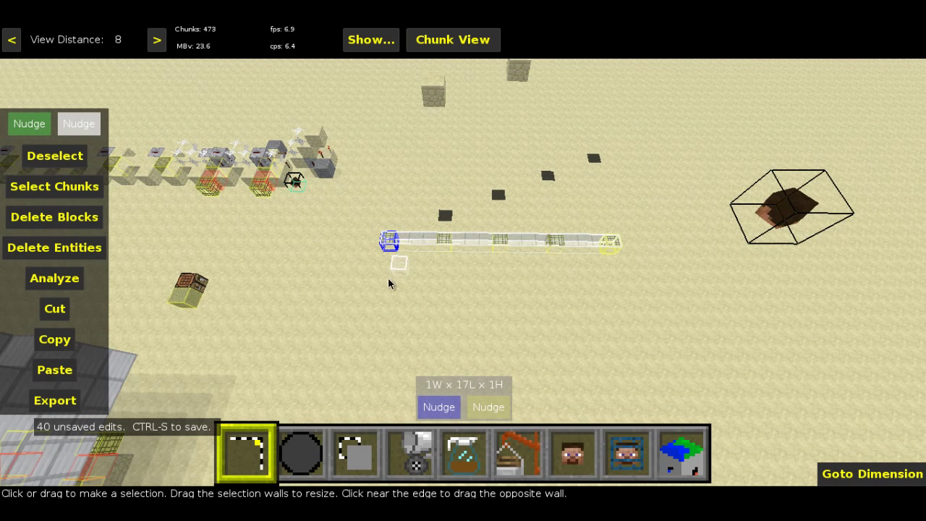
{"action": "left_click", "coordinate": [465, 463]}
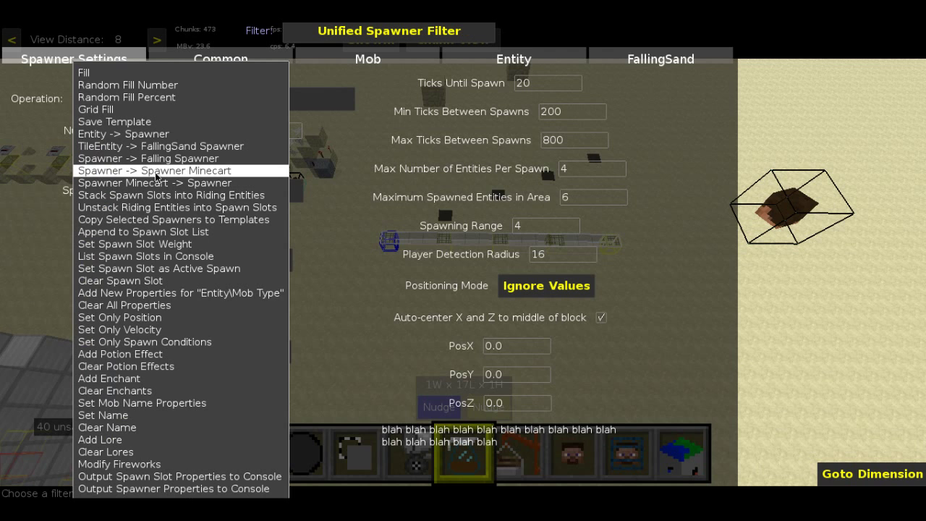
{"action": "left_click", "coordinate": [210, 178]}
{"action": "key", "text": "Return"}
{"action": "left_click", "coordinate": [134, 305]}
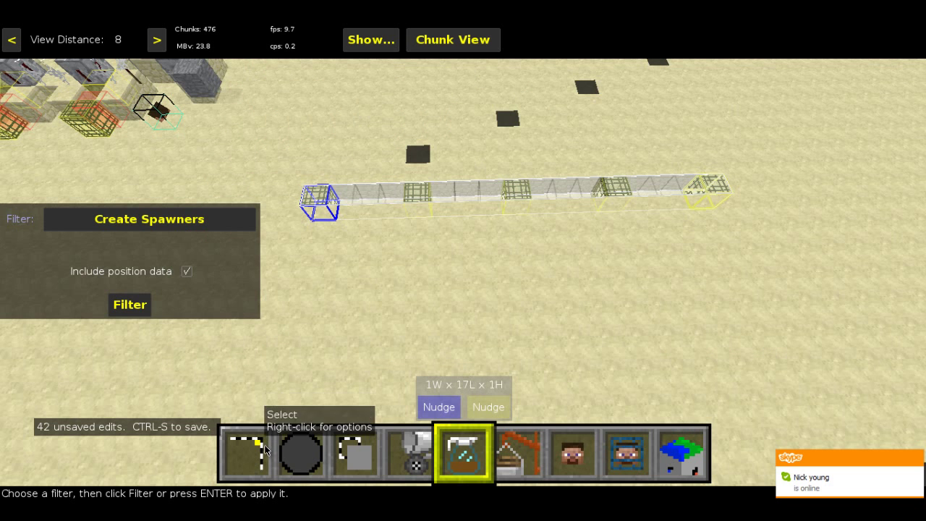
- Nudge the selected row of spawners one block sideways
{"action": "left_click", "coordinate": [265, 450]}
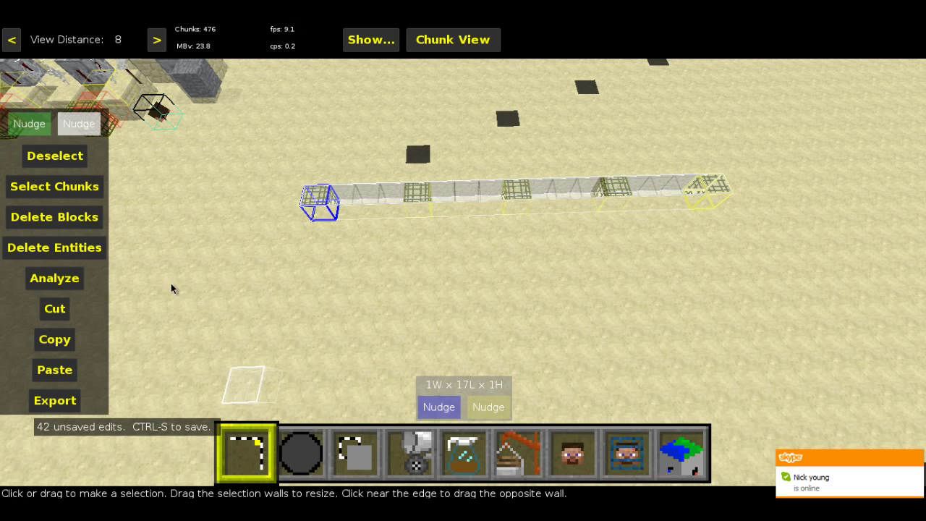
{"action": "key", "text": "s"}
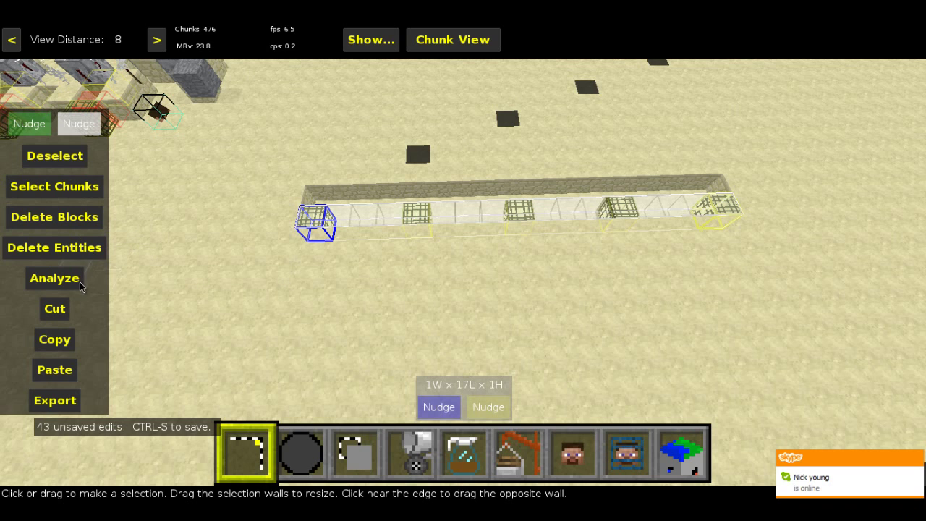
{"action": "left_click", "coordinate": [464, 452]}
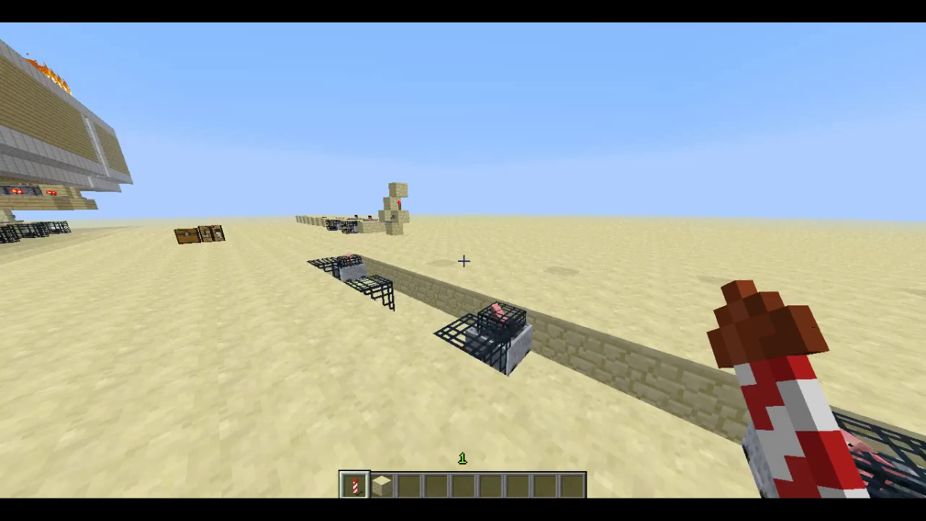
- Switch to Minecraft and fly along the row of spawners to examine the spawner minecarts
{"action": "key", "text": "w"}
{"action": "key", "text": "s"}
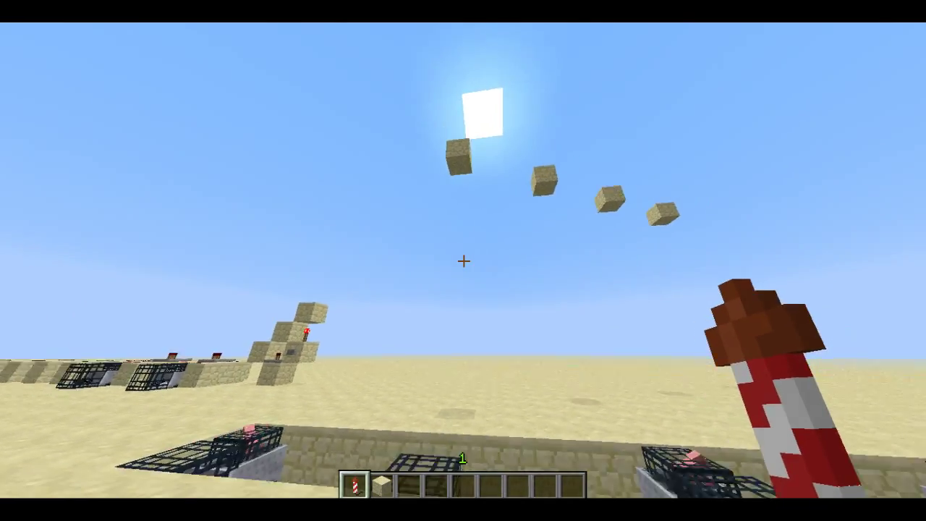
{"action": "key", "text": "space"}
{"action": "key", "text": "space"}
{"action": "key", "text": "d"}
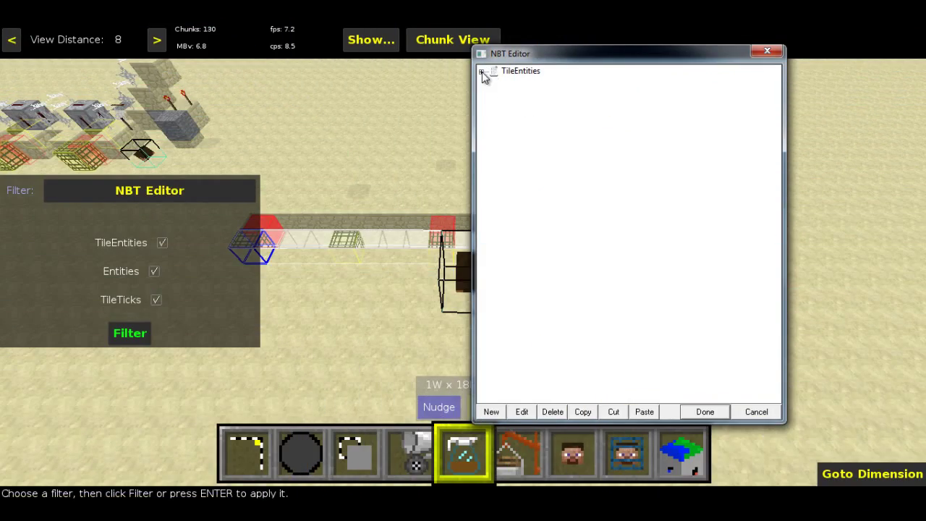
- Switch to MCEdit's NBT Editor and set the first minecart spawner's Delay to 5 and its MaxNearbyEntities to 1
{"action": "left_click", "coordinate": [481, 71]}
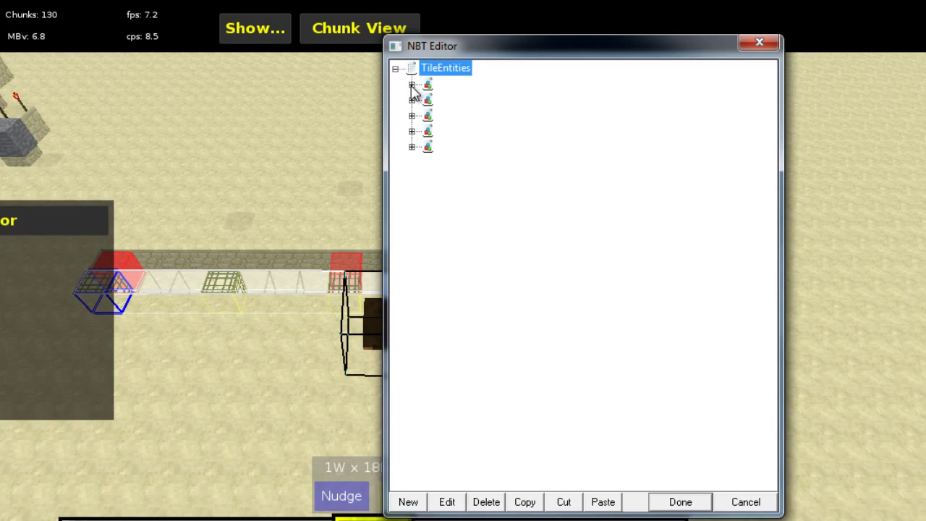
{"action": "left_click", "coordinate": [220, 86]}
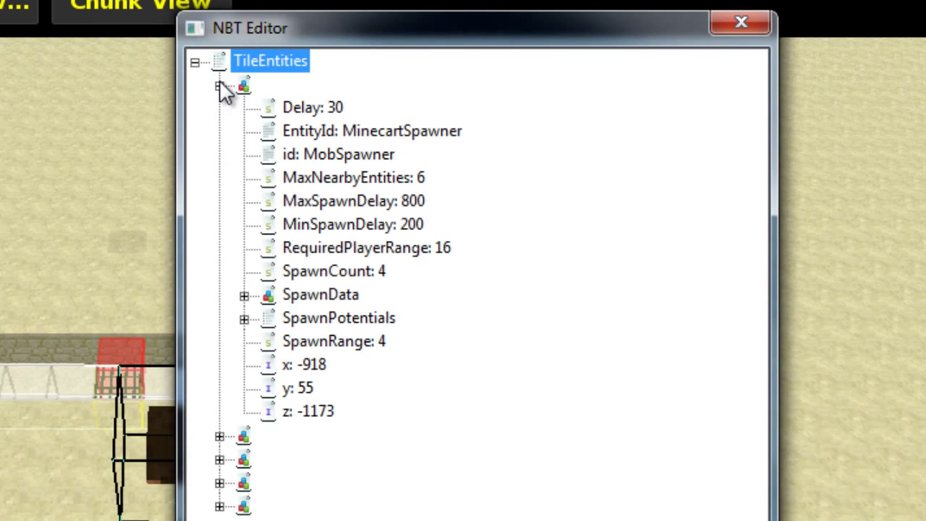
{"action": "double_click", "coordinate": [333, 108]}
{"action": "type", "text": "5"}
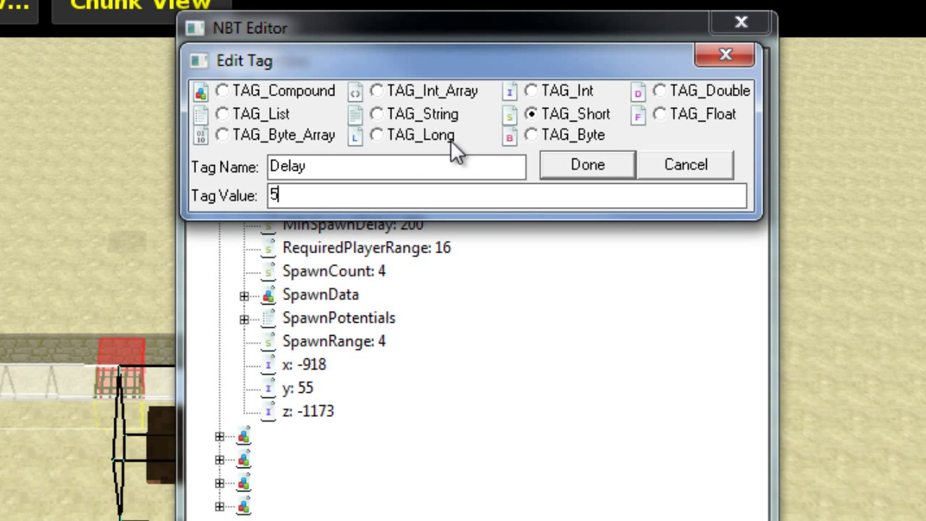
{"action": "left_click", "coordinate": [597, 164]}
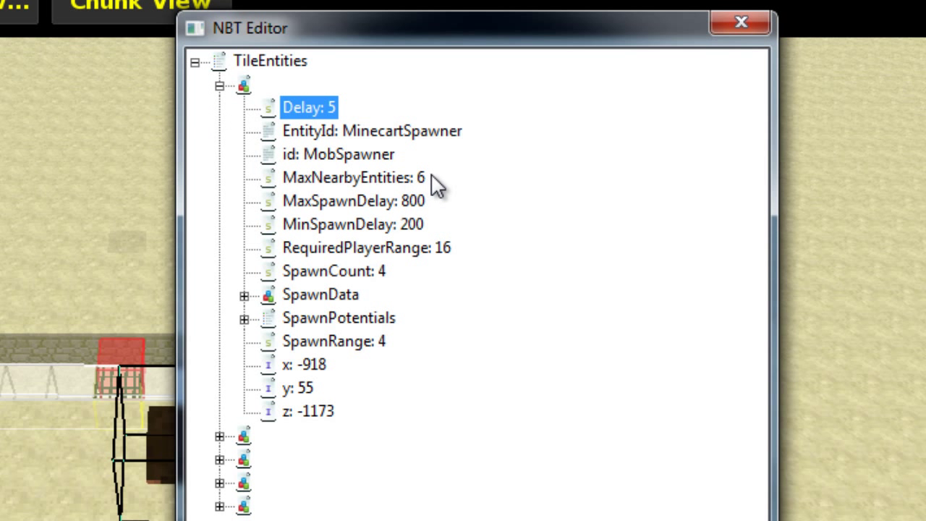
{"action": "double_click", "coordinate": [422, 179]}
{"action": "type", "text": "1"}
{"action": "left_click", "coordinate": [603, 176]}
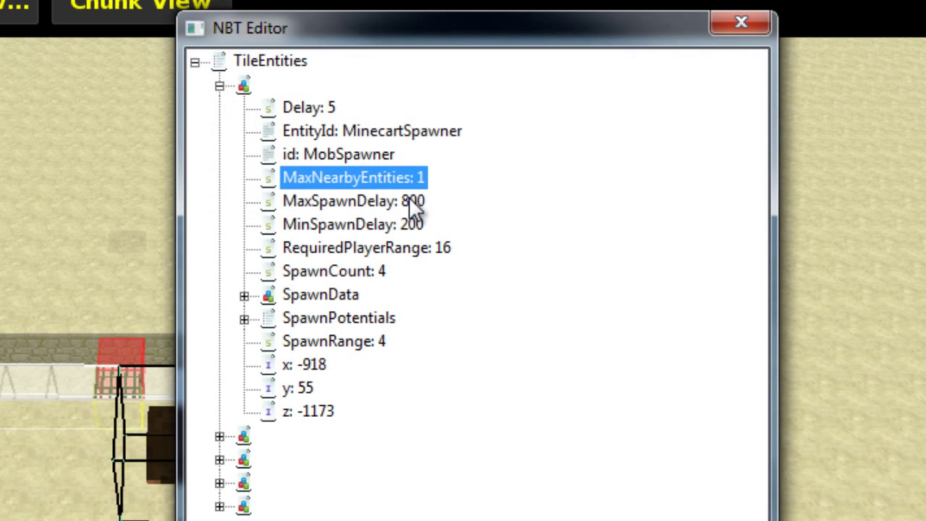
- Set the first minecart spawner's MaxSpawnDelay to 10 and its MinSpawnDelay to 9
{"action": "double_click", "coordinate": [414, 202]}
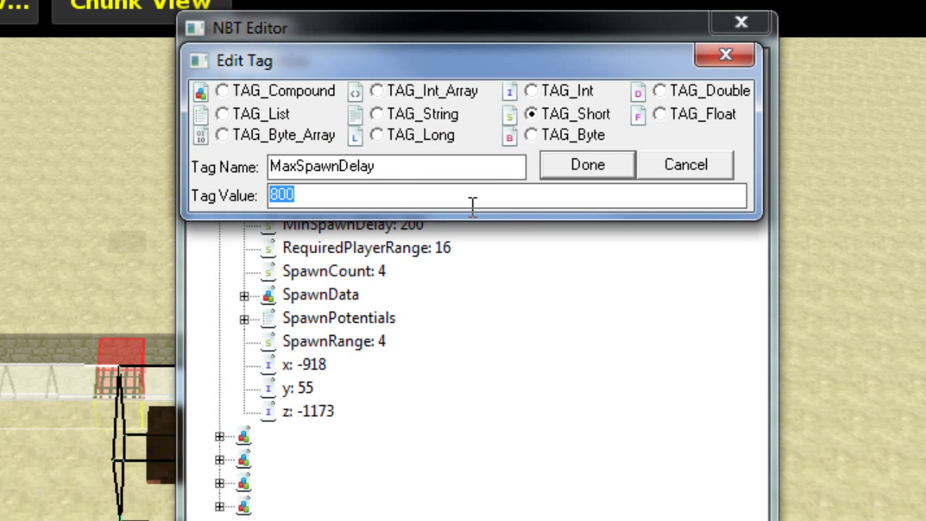
{"action": "key", "text": "Return"}
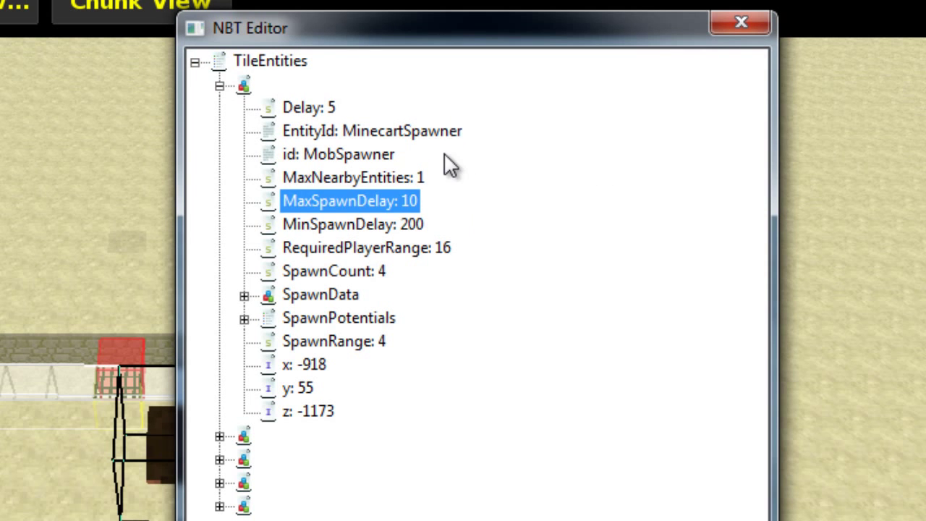
{"action": "double_click", "coordinate": [388, 224]}
{"action": "type", "text": "9"}
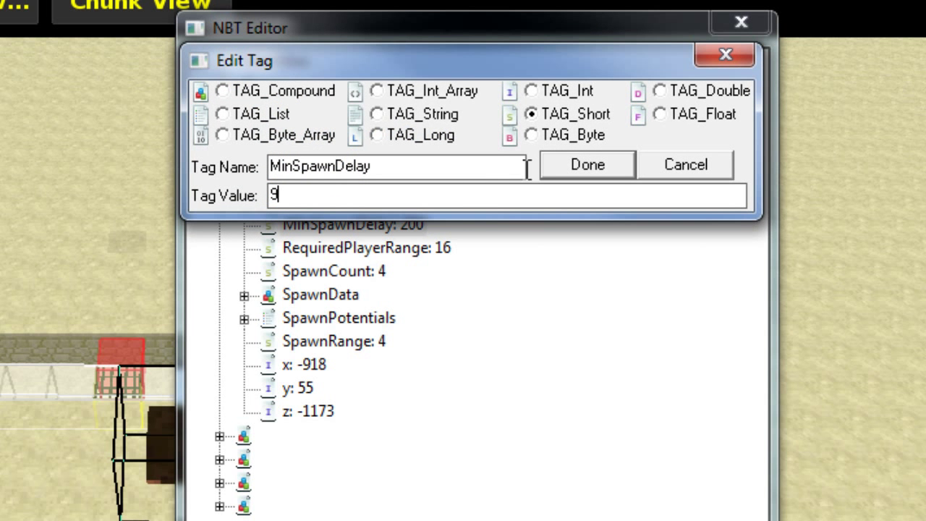
{"action": "left_click", "coordinate": [562, 172]}
- Set the first minecart spawner's RequiredPlayerRange to 100 and its SpawnCount to 1
{"action": "double_click", "coordinate": [406, 248]}
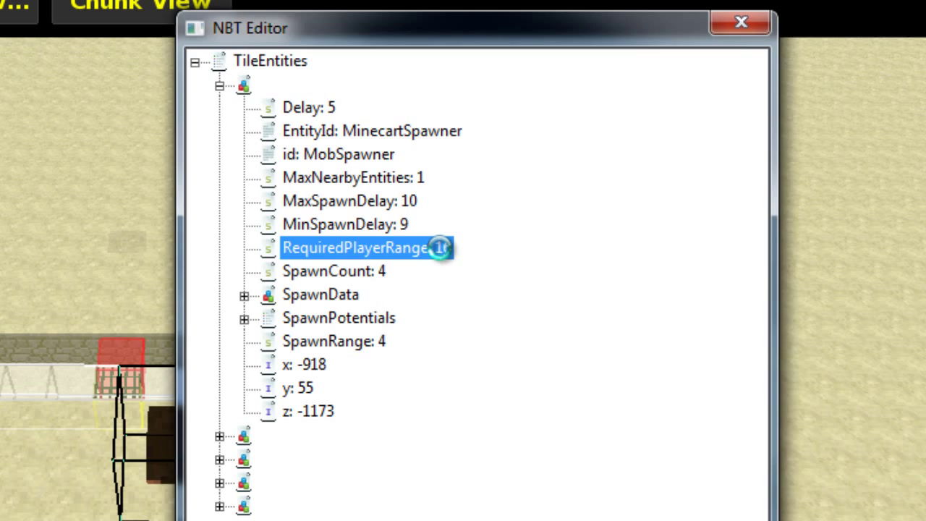
{"action": "type", "text": "100"}
{"action": "key", "text": "Return"}
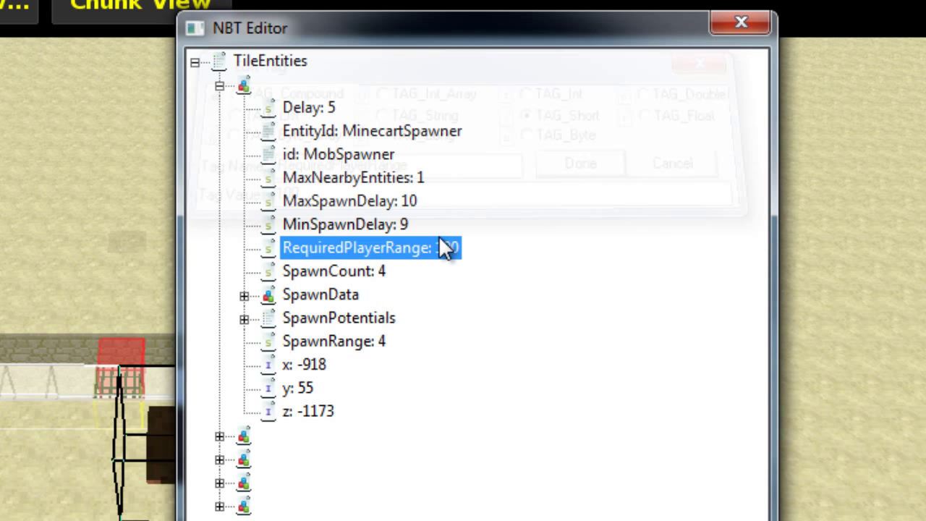
{"action": "double_click", "coordinate": [374, 274]}
{"action": "type", "text": "1"}
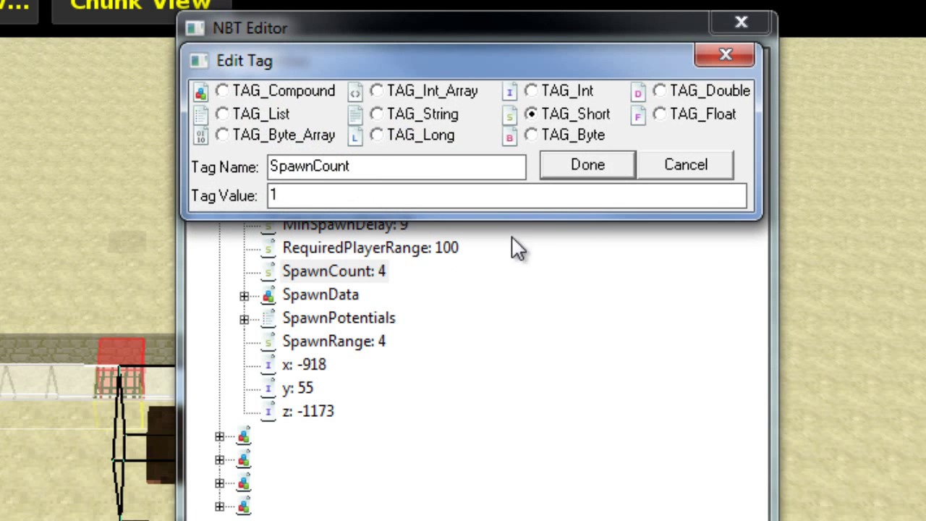
{"action": "left_click", "coordinate": [599, 155]}
- Set the first minecart spawner's SpawnRange to 1
{"action": "double_click", "coordinate": [384, 341]}
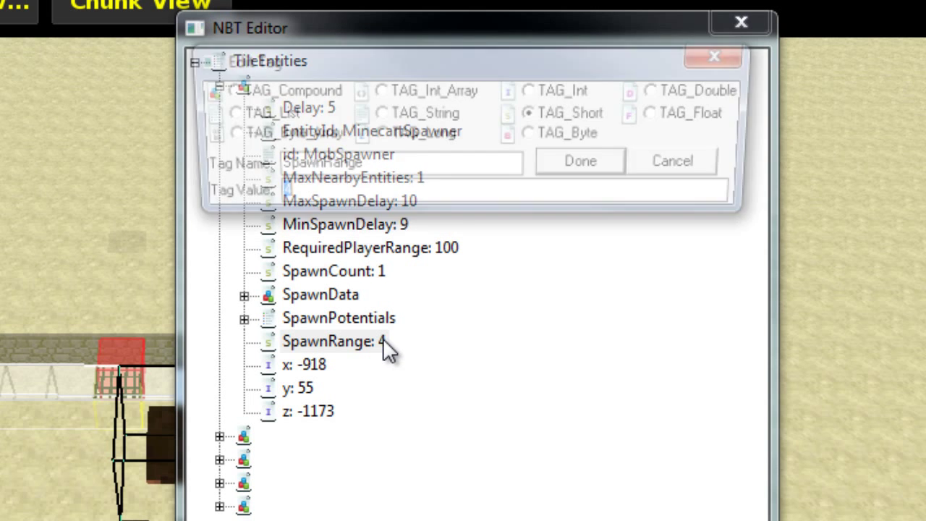
{"action": "type", "text": "1"}
{"action": "left_click", "coordinate": [587, 174]}
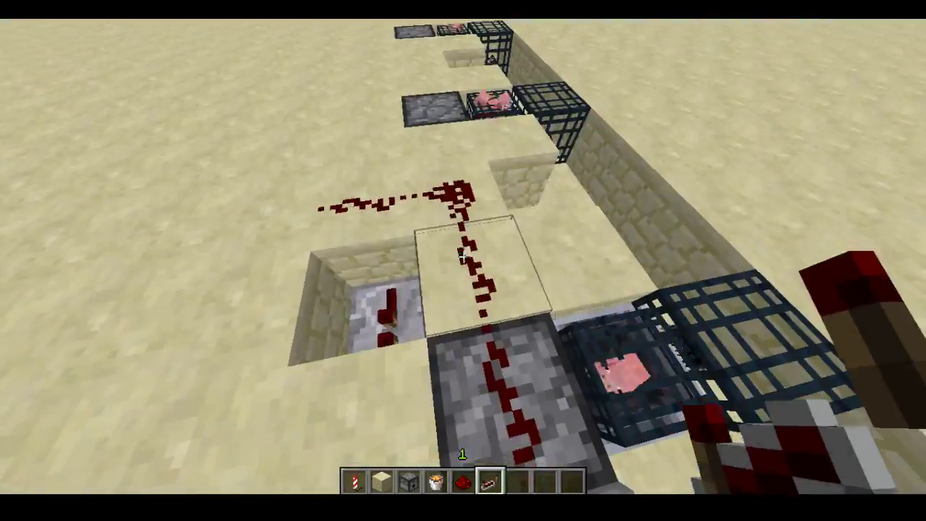
- In Minecraft, place redstone repeaters on both sides of the dispensers next to the minecart spawners
{"action": "left_click", "coordinate": [463, 257]}
{"action": "right_click", "coordinate": [463, 257]}
{"action": "right_click", "coordinate": [463, 257]}
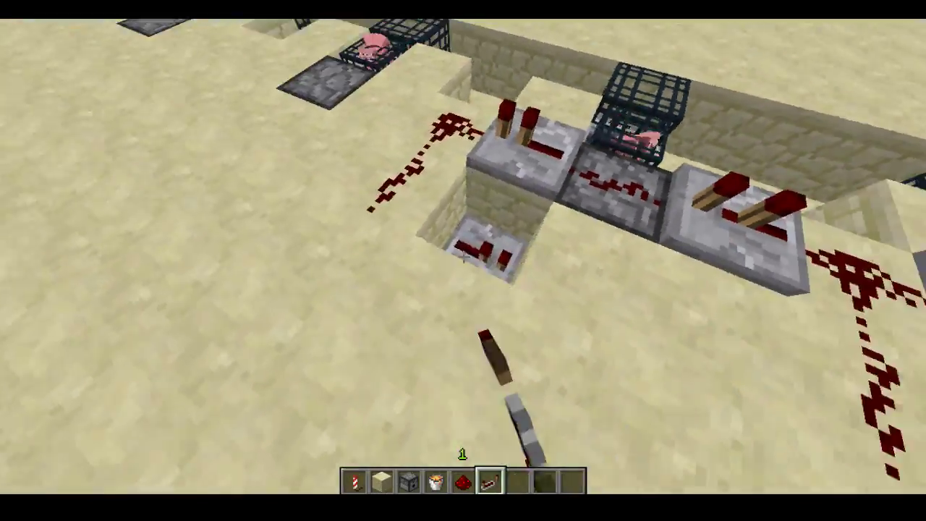
{"action": "right_click", "coordinate": [464, 257]}
- Lay redstone dust on top of the dispenser at the end of the row
{"action": "scroll", "coordinate": [466, 257], "scroll_direction": "up", "scroll_amount": 1}
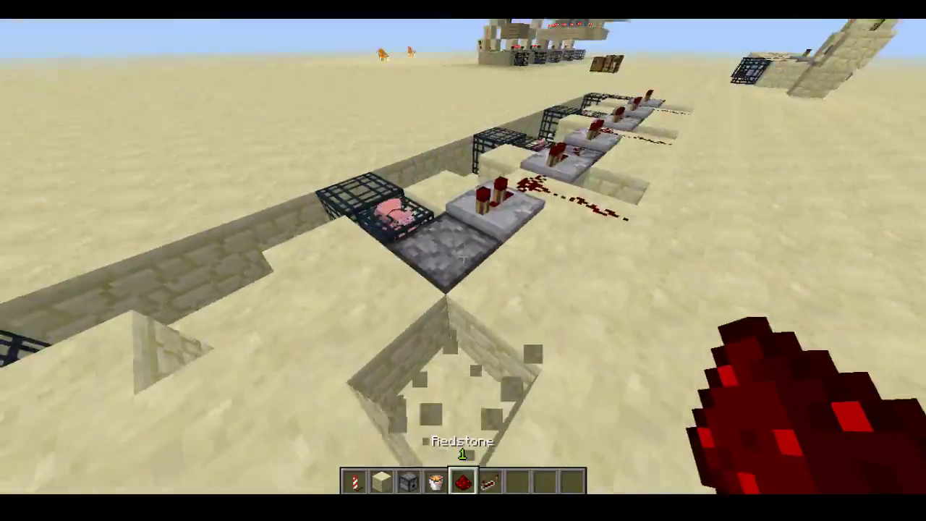
{"action": "scroll", "coordinate": [463, 257], "scroll_direction": "down", "scroll_amount": 1}
{"action": "scroll", "coordinate": [463, 257], "scroll_direction": "up", "scroll_amount": 1}
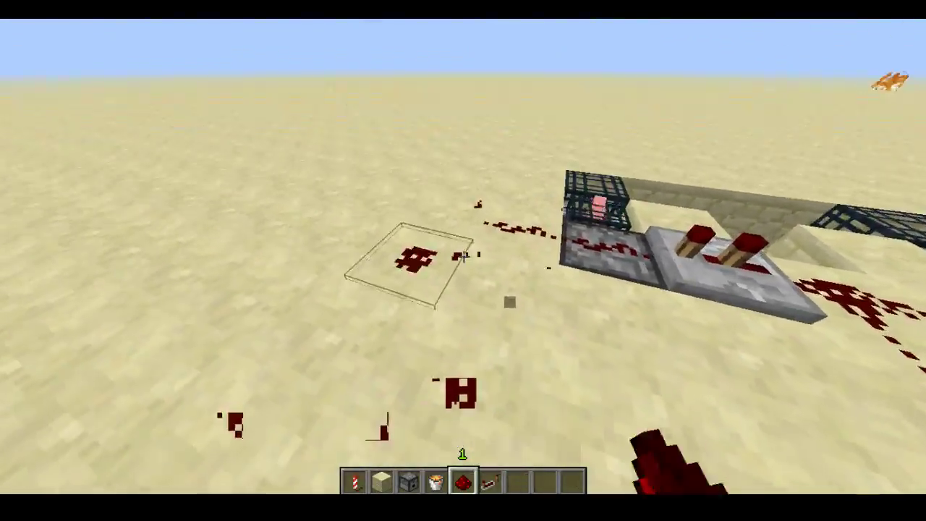
{"action": "scroll", "coordinate": [463, 257], "scroll_direction": "down", "scroll_amount": 1}
{"action": "key", "text": "w"}
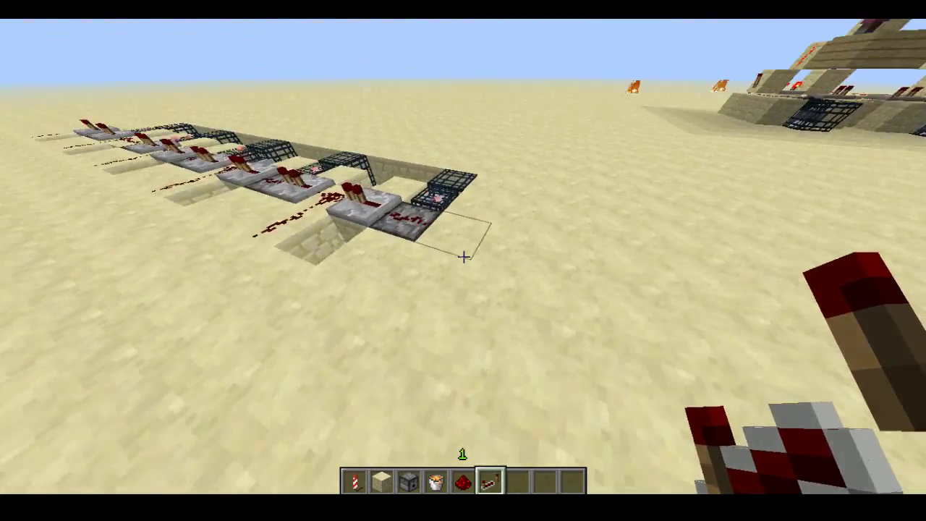
{"action": "scroll", "coordinate": [464, 256], "scroll_direction": "up", "scroll_amount": 4}
{"action": "right_click", "coordinate": [463, 256]}
{"action": "right_click", "coordinate": [464, 257]}
{"action": "left_click", "coordinate": [464, 257]}
{"action": "left_click", "coordinate": [464, 257]}
{"action": "scroll", "coordinate": [464, 257], "scroll_direction": "down", "scroll_amount": 3}
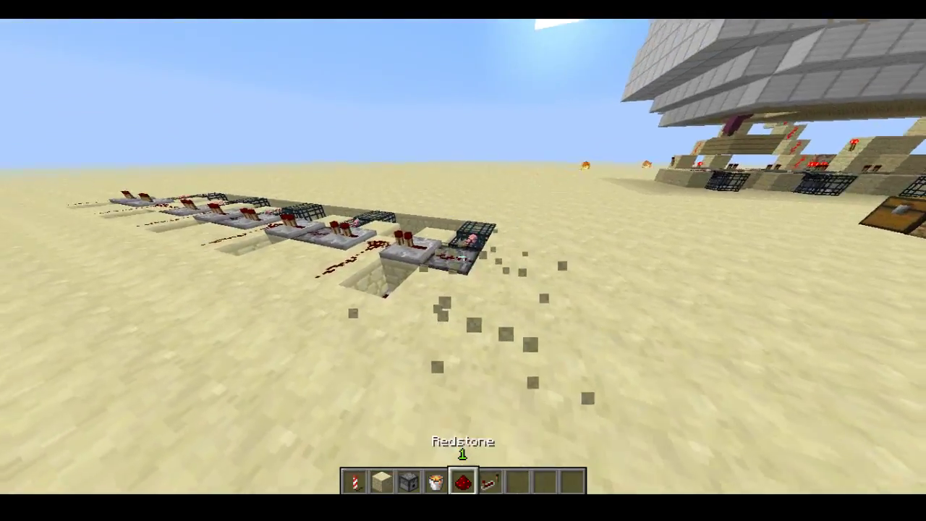
- Add a redstone torch from the Redstone inventory category to the seventh hotbar slot
{"action": "key", "text": "e"}
{"action": "left_click", "coordinate": [431, 197]}
{"action": "left_click", "coordinate": [526, 224]}
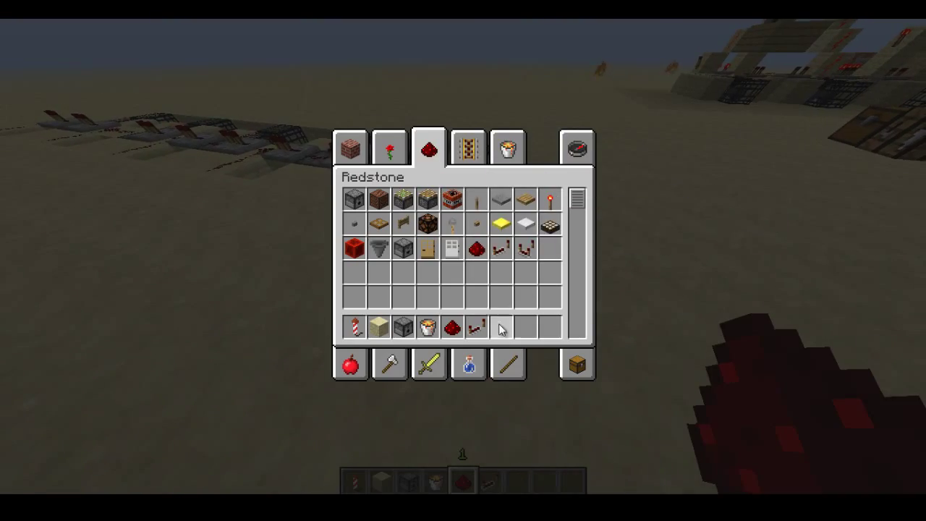
{"action": "key", "text": "e"}
{"action": "scroll", "coordinate": [464, 257], "scroll_direction": "down", "scroll_amount": 1}
{"action": "key", "text": "s"}
{"action": "scroll", "coordinate": [464, 257], "scroll_direction": "up", "scroll_amount": 4}
{"action": "key", "text": "e"}
{"action": "left_click", "coordinate": [550, 199]}
{"action": "left_click", "coordinate": [502, 328]}
{"action": "key", "text": "e"}
- Build a redstone circuit at the end of the dispenser row from sandstone, redstone dust, repeaters and a redstone torch
{"action": "right_click", "coordinate": [463, 257]}
{"action": "scroll", "coordinate": [464, 257], "scroll_direction": "down", "scroll_amount": 1}
{"action": "key", "text": "7"}
{"action": "key", "text": "3"}
{"action": "right_click", "coordinate": [463, 256]}
{"action": "left_click", "coordinate": [463, 257]}
{"action": "key", "text": "2"}
{"action": "key", "text": "6"}
{"action": "right_click", "coordinate": [464, 257]}
{"action": "scroll", "coordinate": [463, 257], "scroll_direction": "down", "scroll_amount": 1}
{"action": "right_click", "coordinate": [463, 257]}
{"action": "scroll", "coordinate": [464, 257], "scroll_direction": "up", "scroll_amount": 1}
{"action": "scroll", "coordinate": [464, 257], "scroll_direction": "up", "scroll_amount": 1}
{"action": "right_click", "coordinate": [464, 257]}
{"action": "right_click", "coordinate": [464, 257]}
{"action": "right_click", "coordinate": [463, 257]}
{"action": "key", "text": "7"}
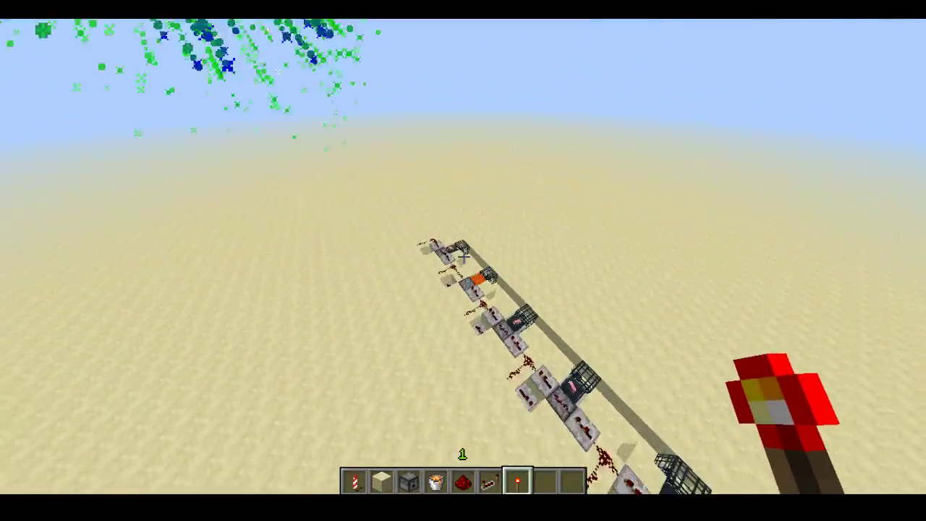
- Add a stone button from the Redstone inventory category to the eighth hotbar slot and hold it
{"action": "key", "text": "6"}
{"action": "key", "text": "e"}
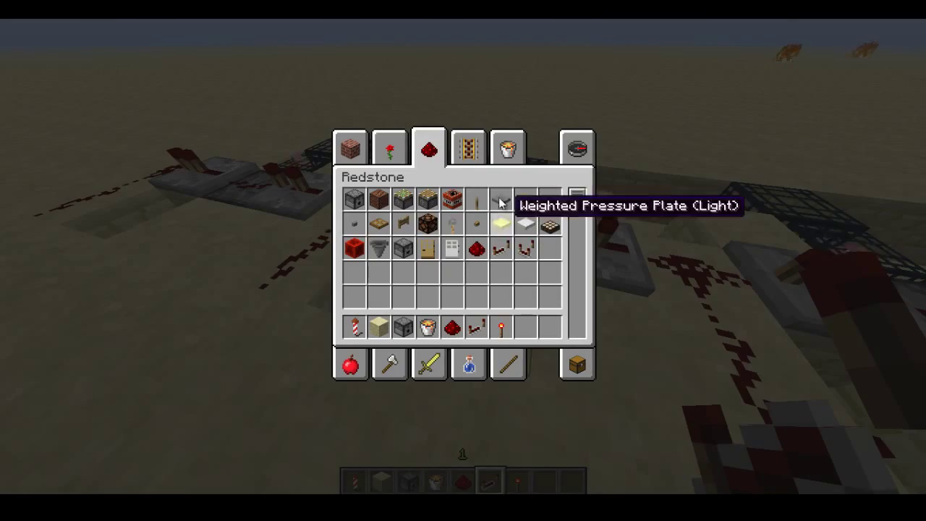
{"action": "key", "text": "8"}
{"action": "key", "text": "e"}
{"action": "key", "text": "8"}
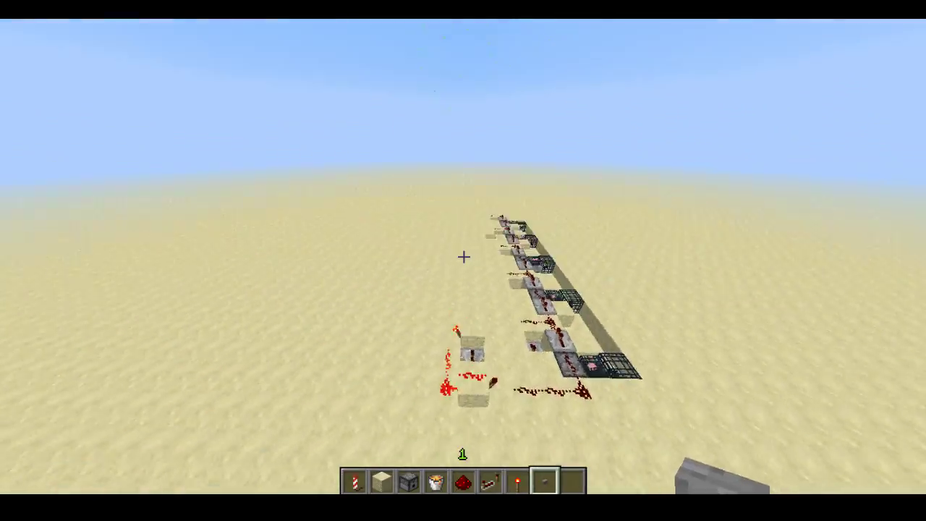
- Place the stone button on the circuit at the end of the row and activate it to test the firework sequence
{"action": "key", "text": "w"}
{"action": "key", "text": "shift"}
{"action": "key", "text": "s"}
{"action": "right_click", "coordinate": [464, 257]}
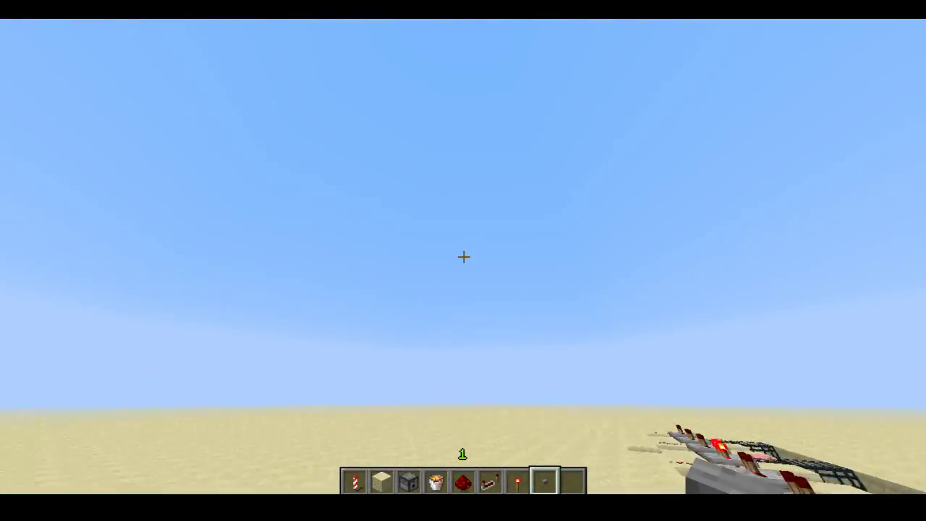
{"action": "key", "text": "w"}
{"action": "key", "text": "space"}
{"action": "key", "text": "space"}
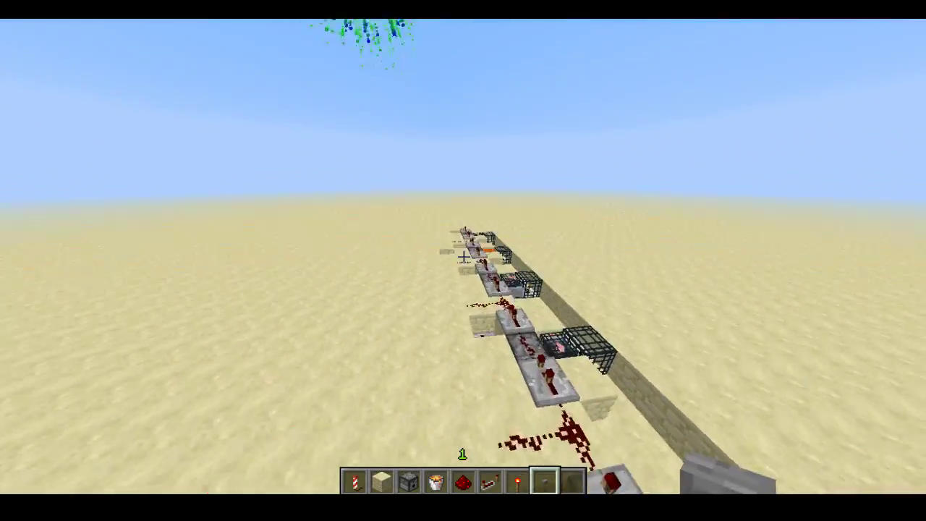
- Lay the missing redstone dust on top of the dispenser beside the exposed lava
{"action": "key", "text": "5"}
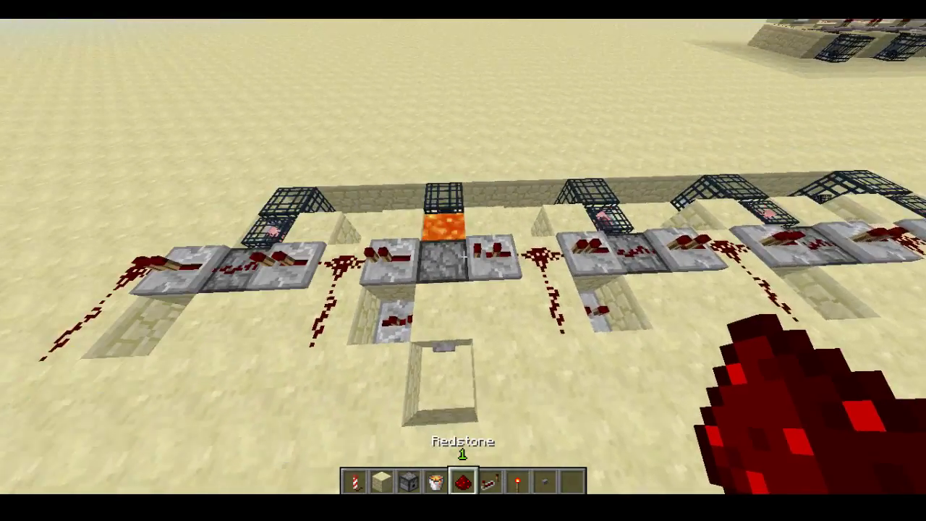
{"action": "key", "text": "s"}
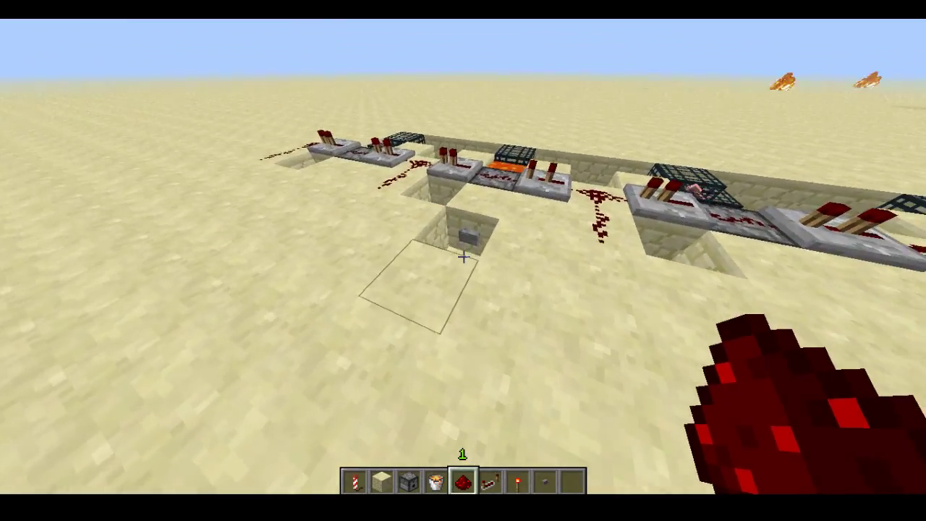
{"action": "key", "text": "space"}
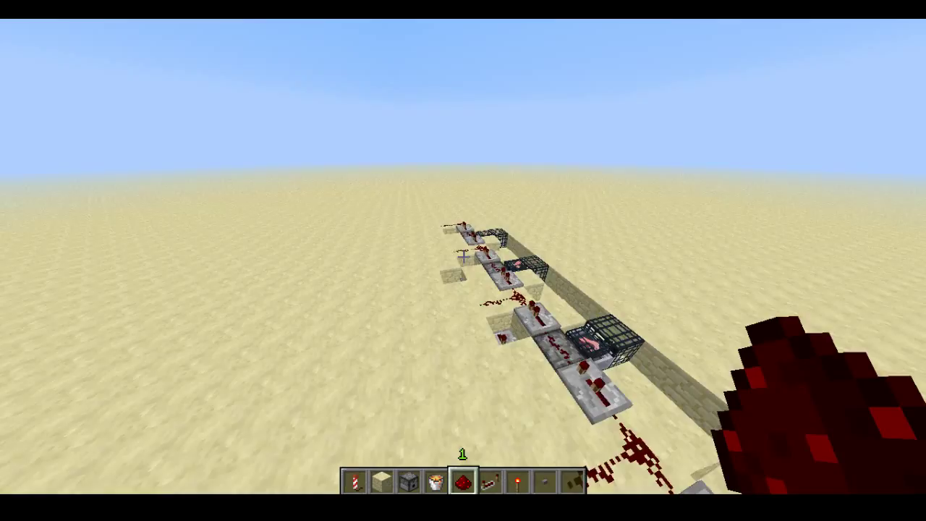
- Return to the starting circuit, trigger the row again with the stone button and watch the fireworks go off in sequence
{"action": "key", "text": "w"}
{"action": "key", "text": "w"}
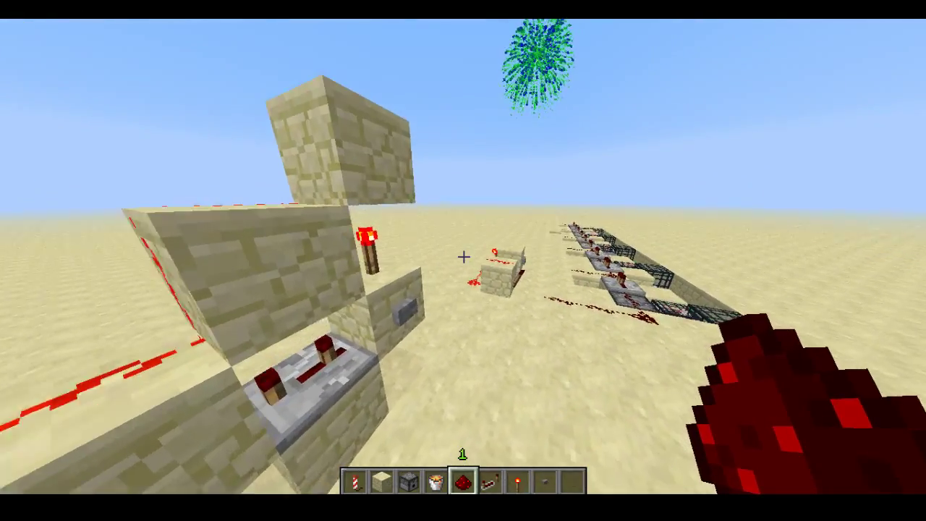
{"action": "key", "text": "s"}
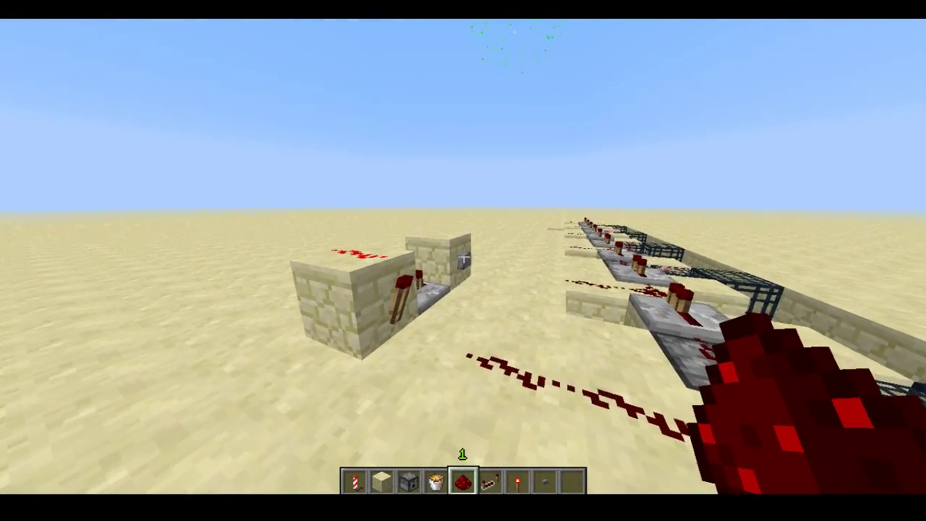
{"action": "right_click", "coordinate": [464, 257]}
{"action": "key", "text": "s"}
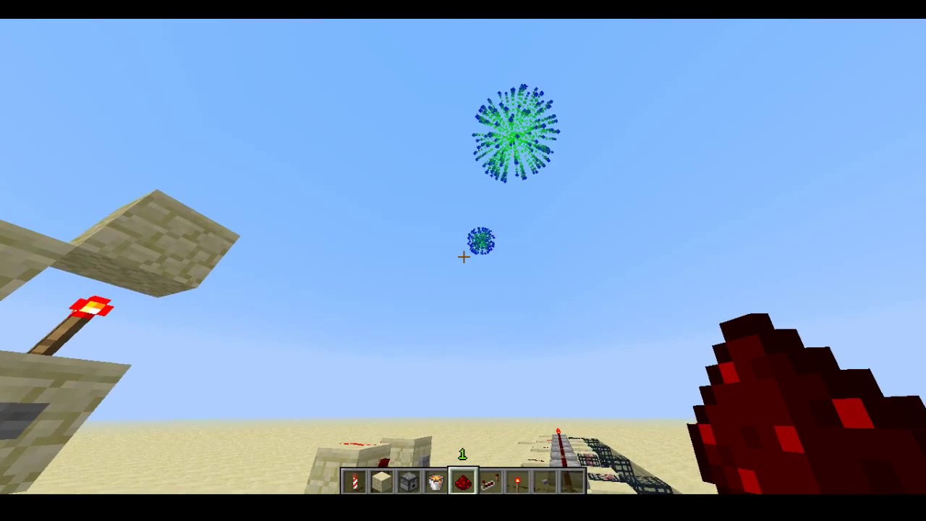
{"action": "key", "text": "w"}
{"action": "key", "text": "space"}
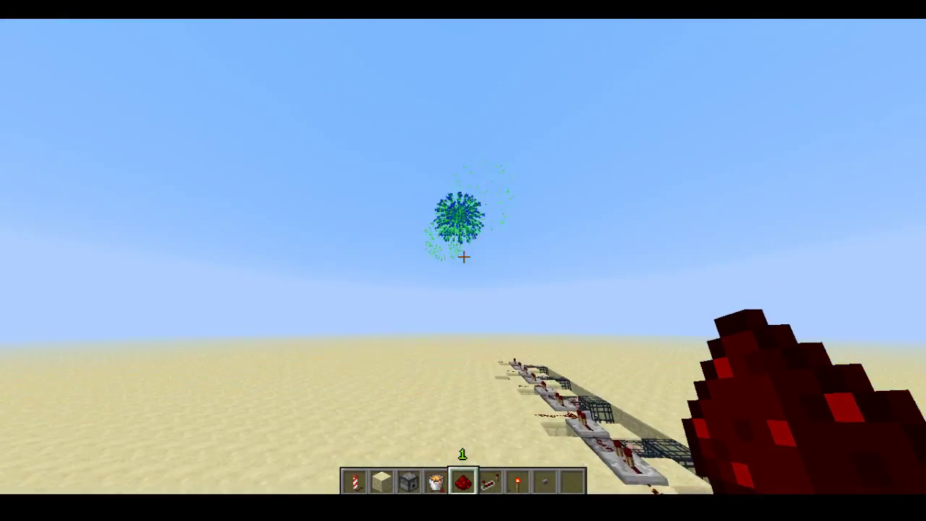